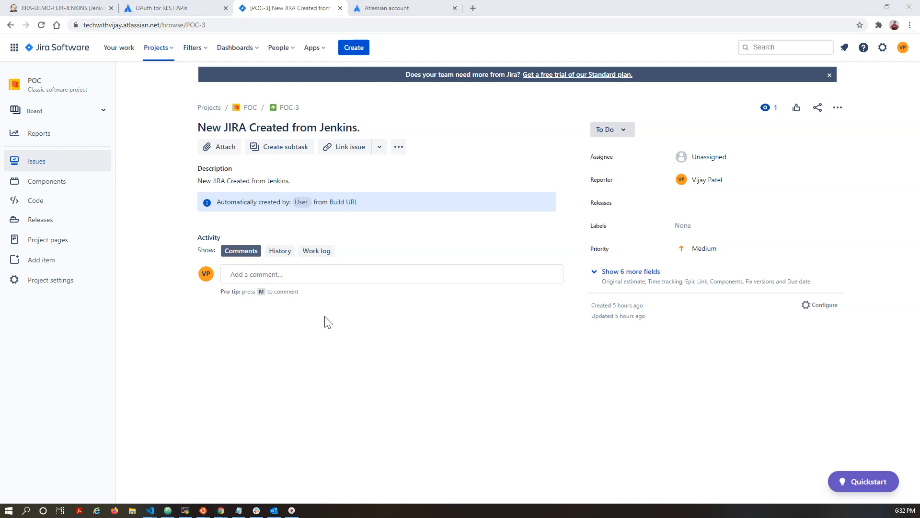
Step: Switch to Notepad and write the headings JIRA and JENKINS on separate lines
key(alt+Tab)
click(531, 151)
text(JIRA )
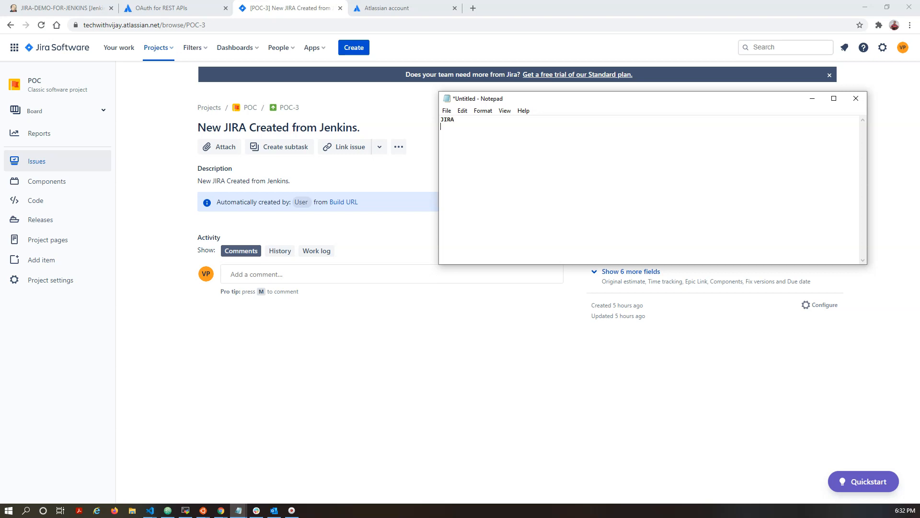
text(JENKINS)
key(Return)
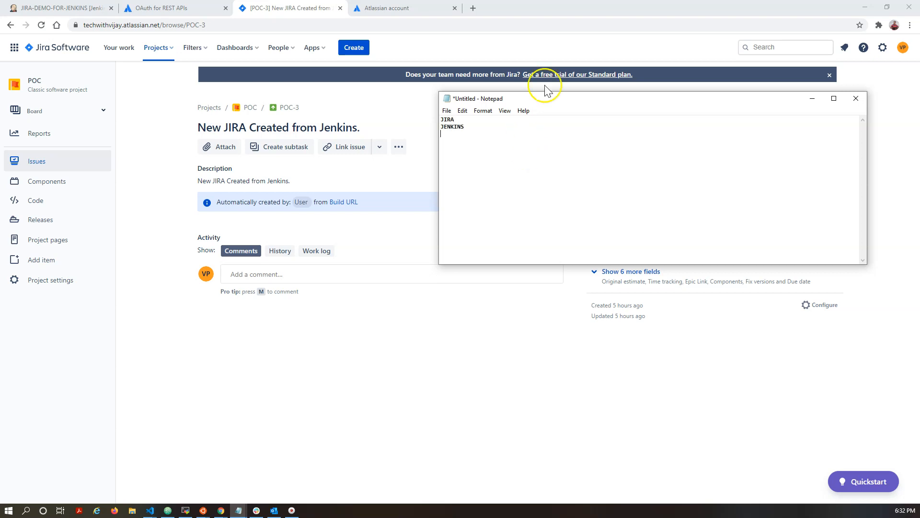
Step: Enlarge the note's text to font size 20
drag(587, 97, 638, 169)
drag(534, 222, 495, 194)
click(512, 185)
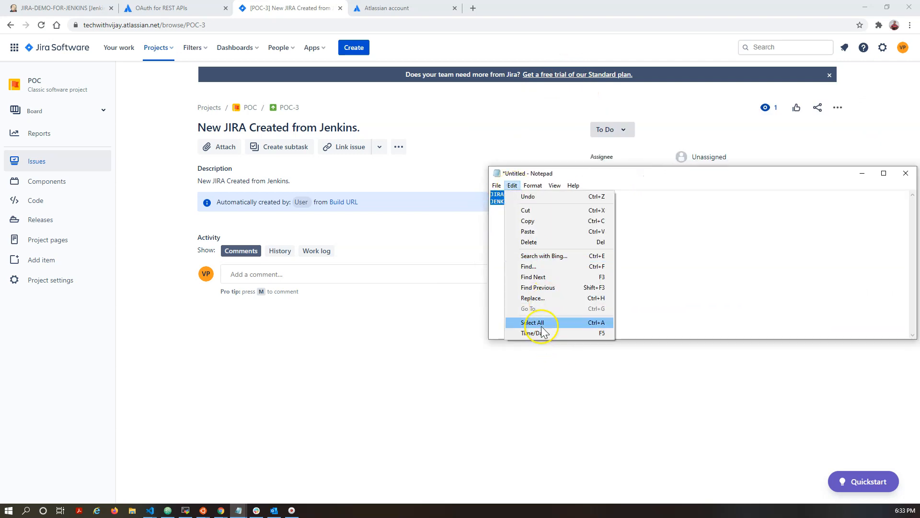
click(496, 186)
click(532, 185)
click(542, 206)
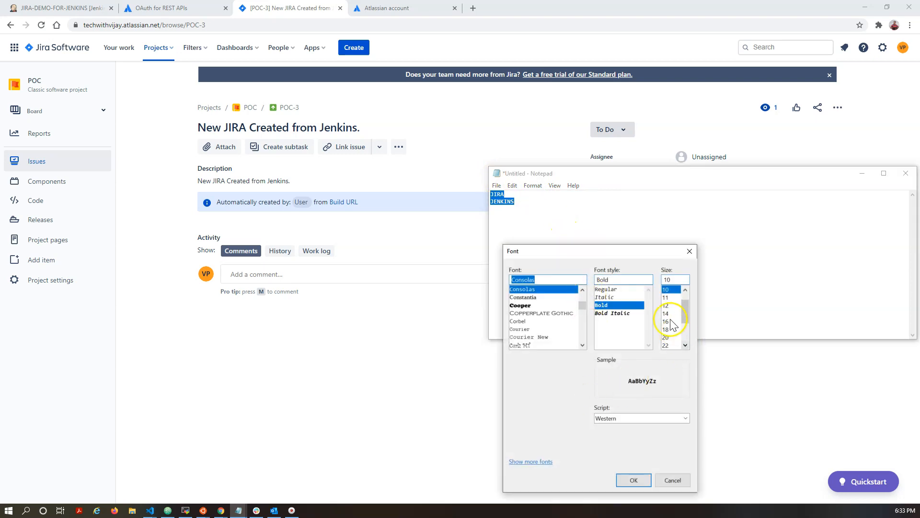
click(666, 337)
click(633, 480)
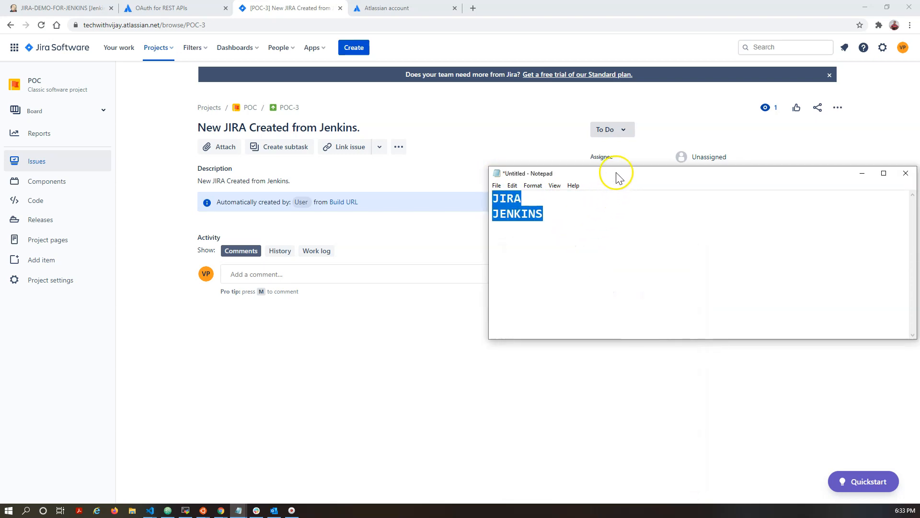
Step: Insert blank lines below the JIRA and JENKINS headings to leave room for notes
drag(616, 174, 593, 94)
click(545, 123)
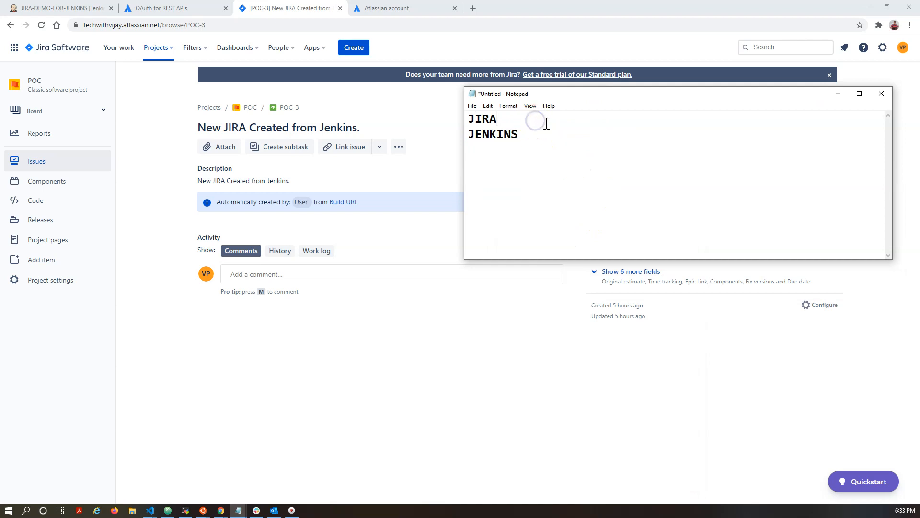
key(Return)
key(Return)
key(Down)
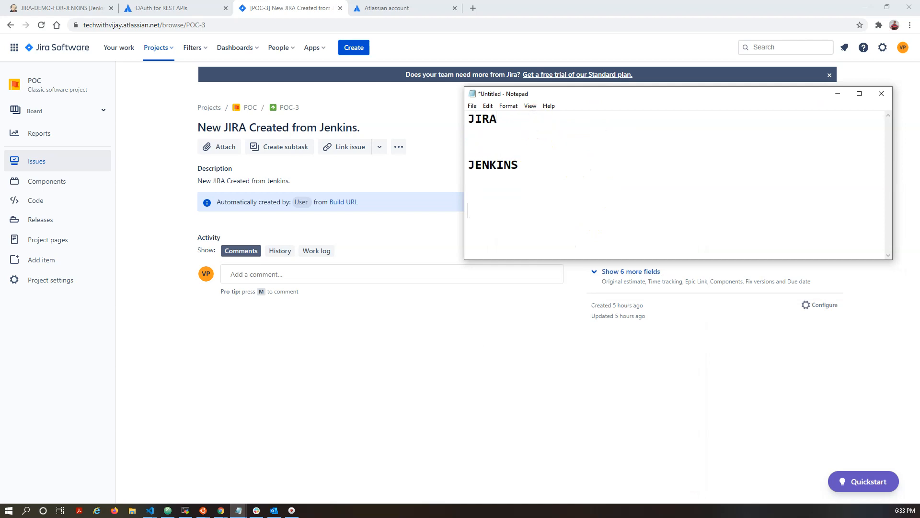
click(487, 201)
Step: Switch to Jenkins in the browser and filter the installed plugins by "jira"
click(65, 7)
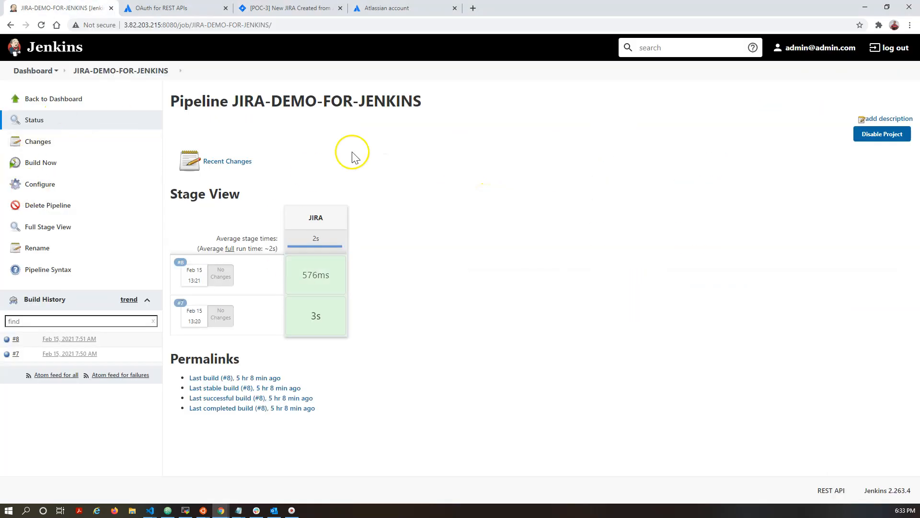
click(28, 73)
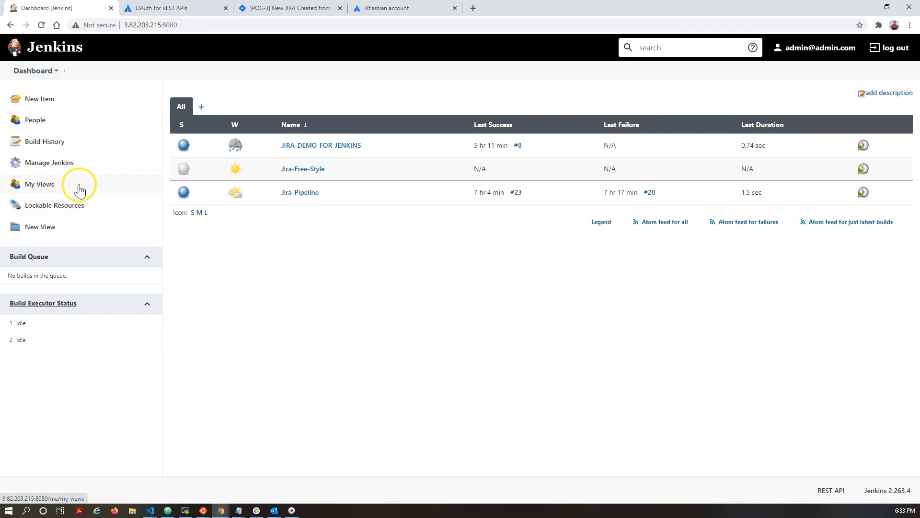
click(83, 161)
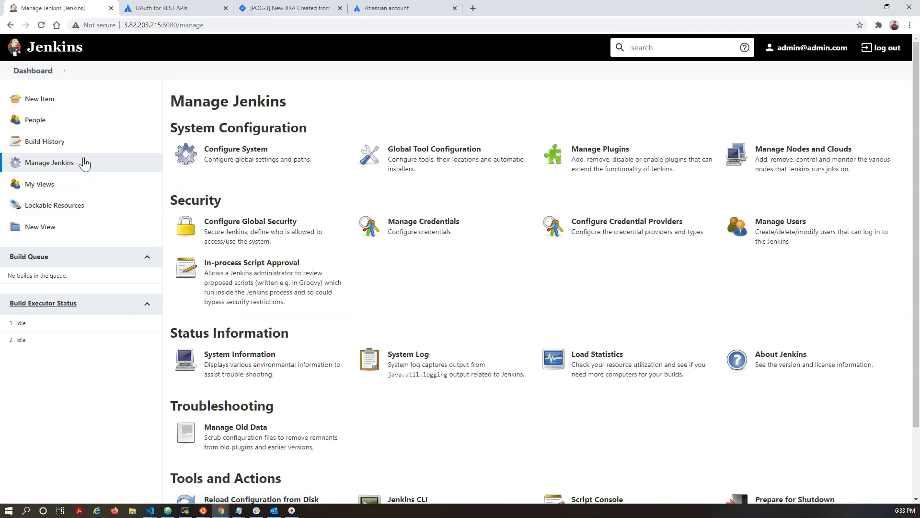
click(593, 178)
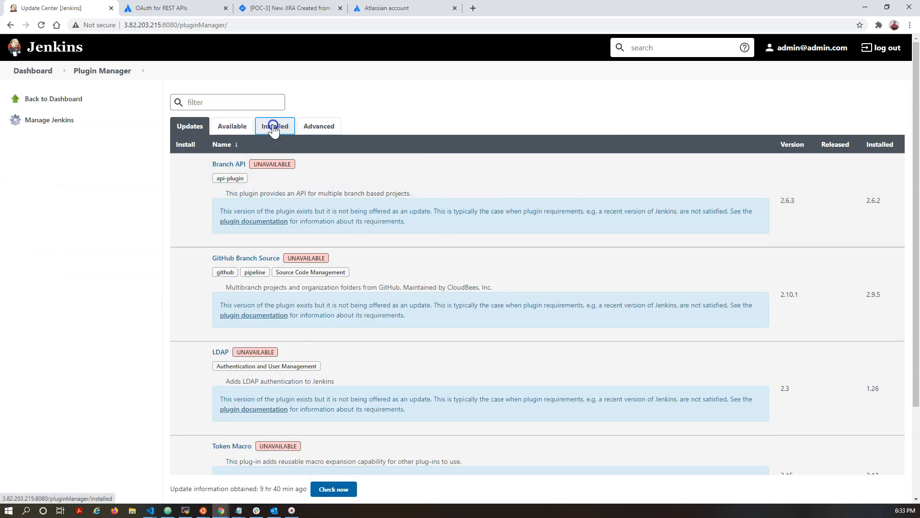
click(274, 128)
click(233, 100)
text(jira)
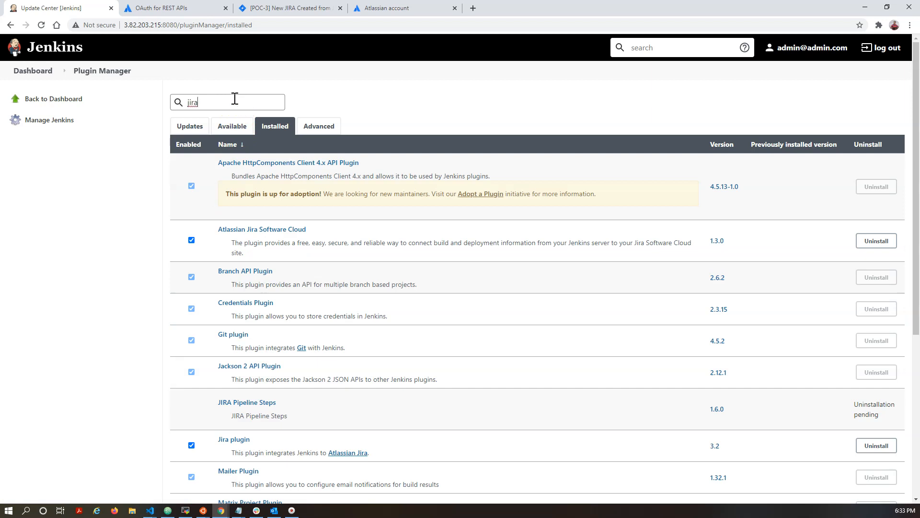
Step: Copy the JIRA Pipeline Steps plugin name into the Notepad note below JENKINS, as "Plugin > JIRA Pipeline Steps"
scroll(329, 461, down, 1)
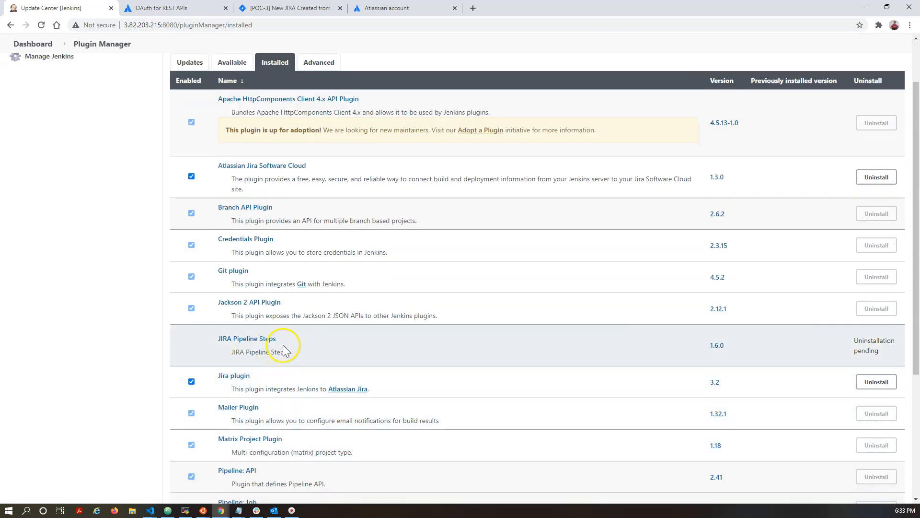
drag(289, 343, 206, 342)
key(ctrl+c)
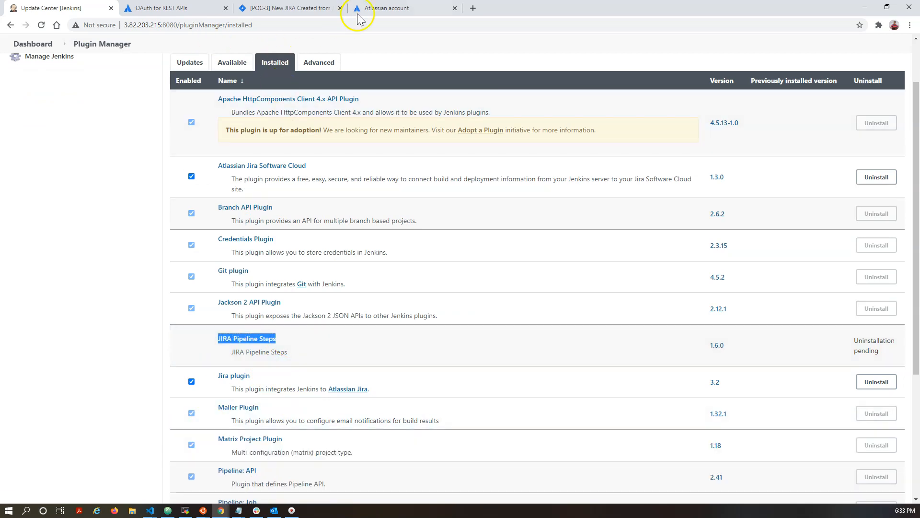
key(alt+Tab)
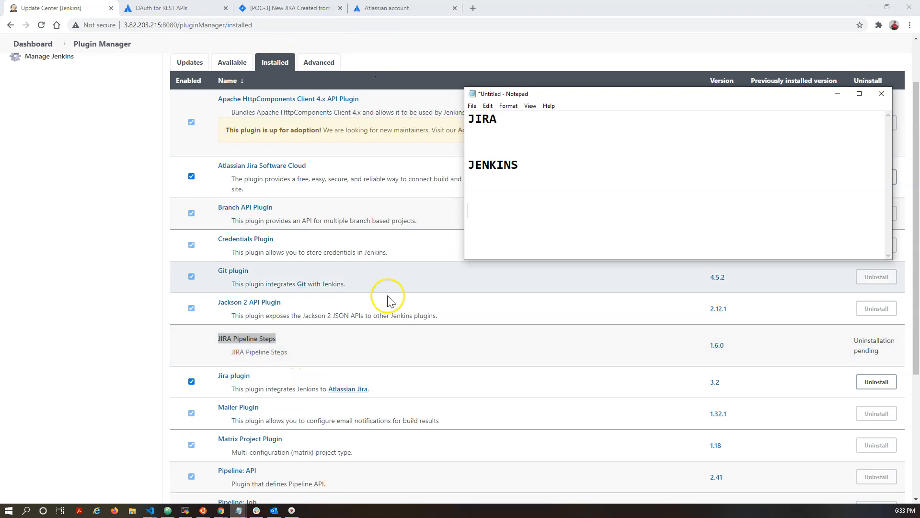
key(alt+Tab)
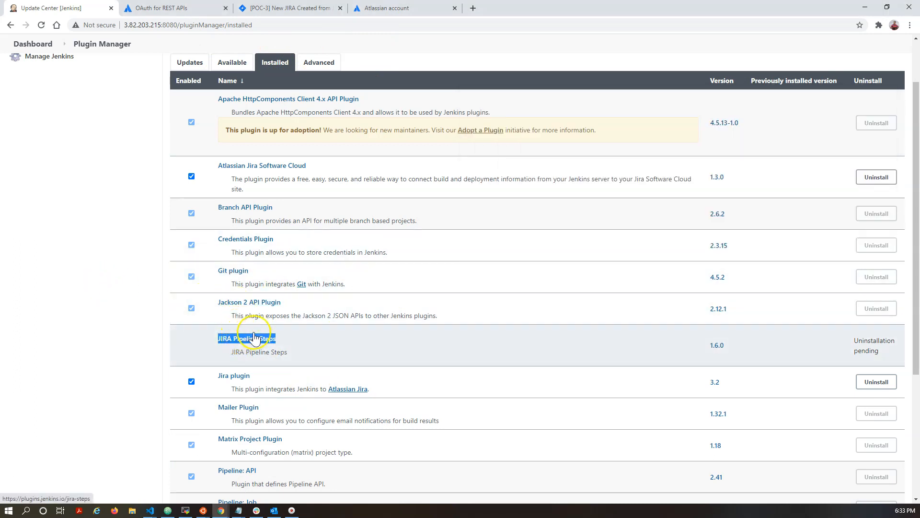
key(alt+Tab)
click(494, 183)
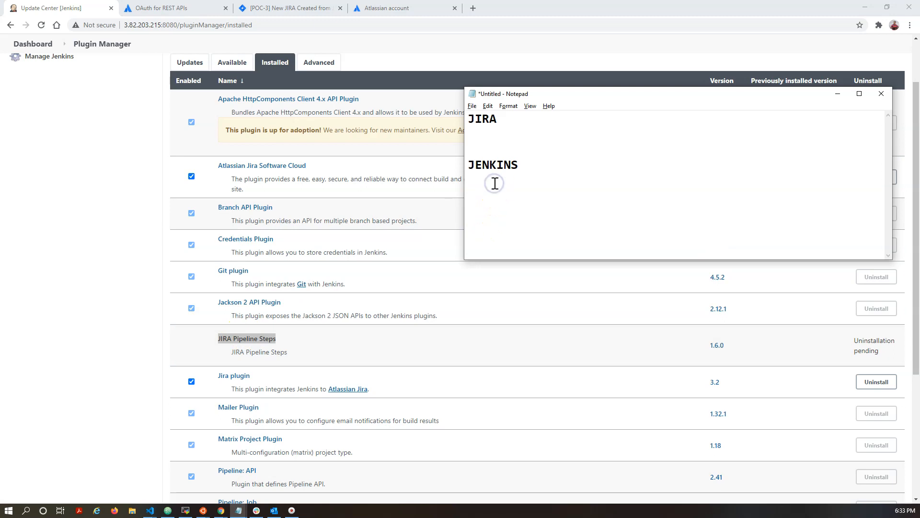
key(ctrl+v)
text(Plugin )
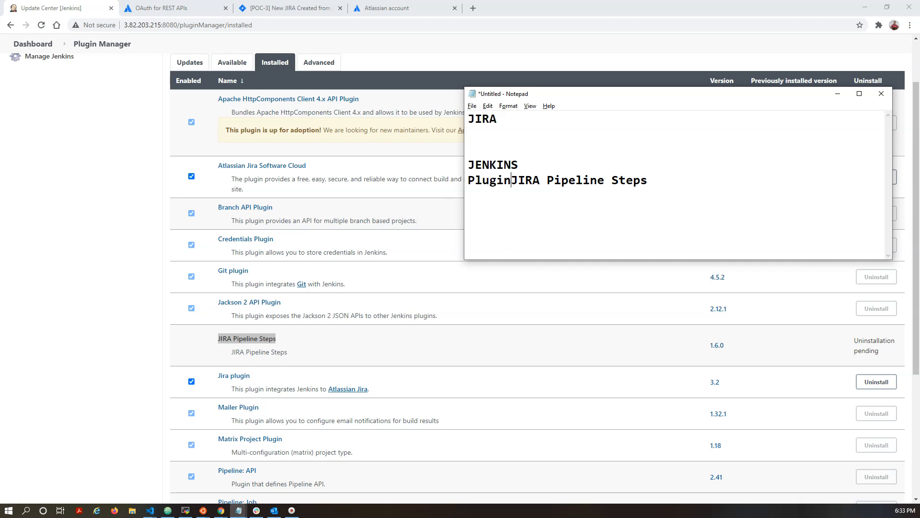
text(>)
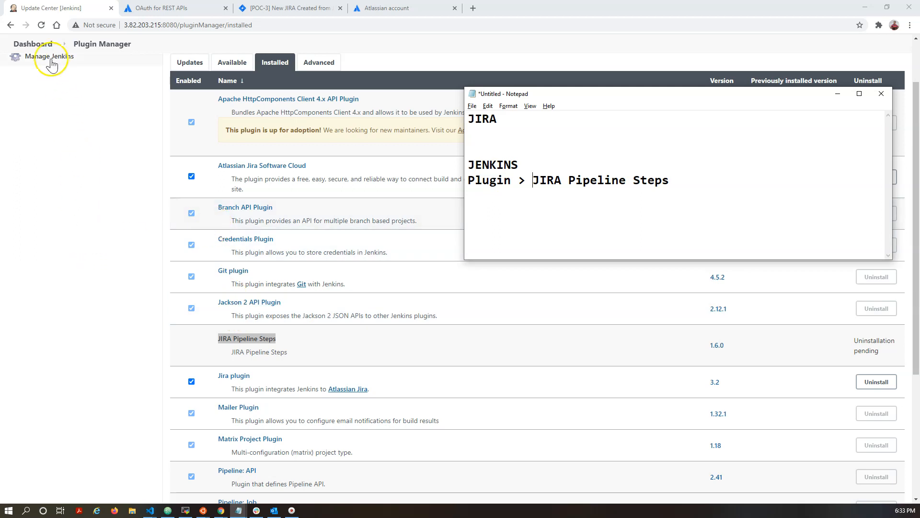
Step: Return to Jenkins and open its Configure System page
click(45, 44)
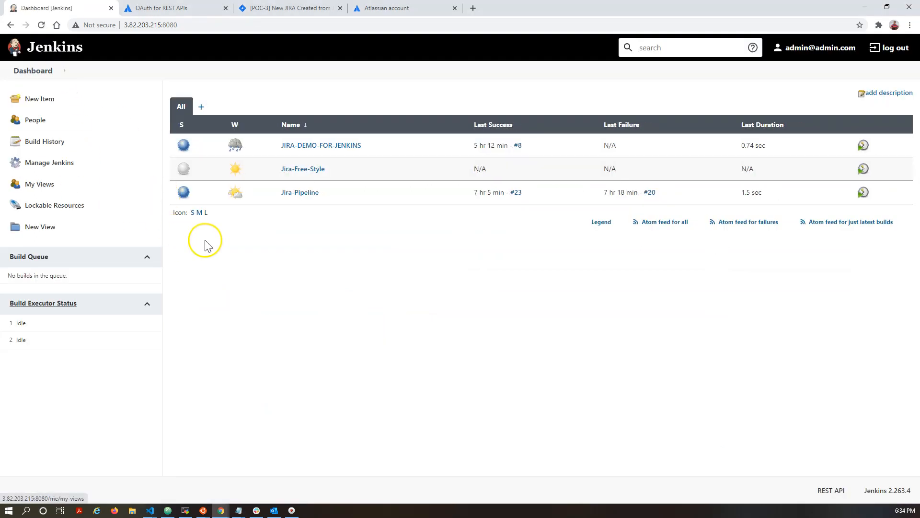
click(41, 164)
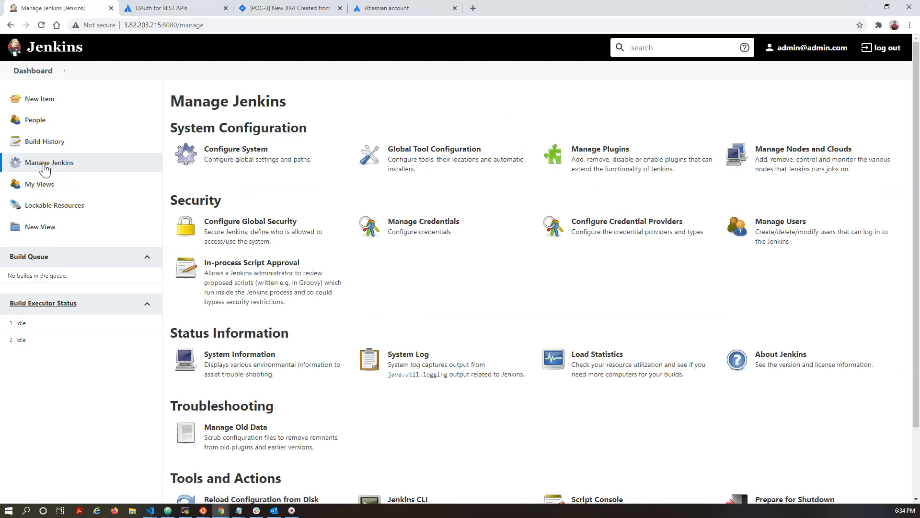
click(235, 150)
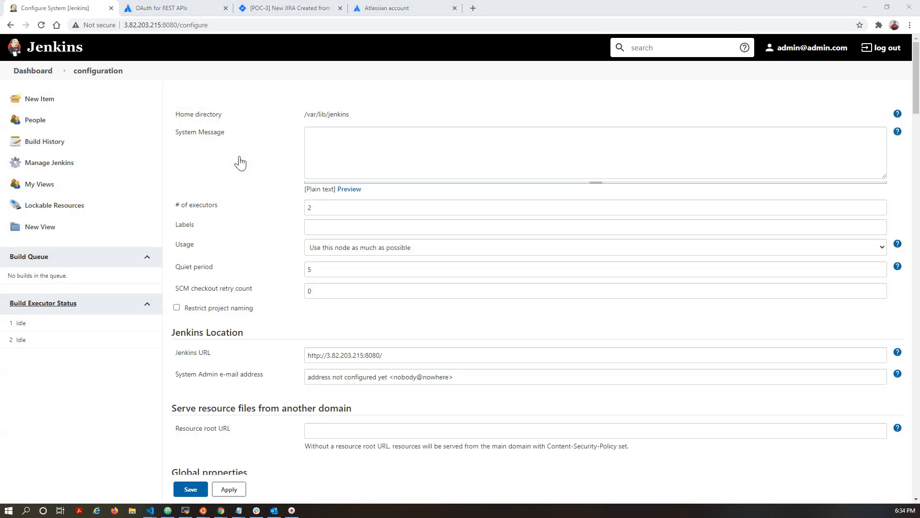
Step: Add the line "ADMIN > Install Plugin" directly below the JENKINS heading in the Notepad note
key(alt+Tab)
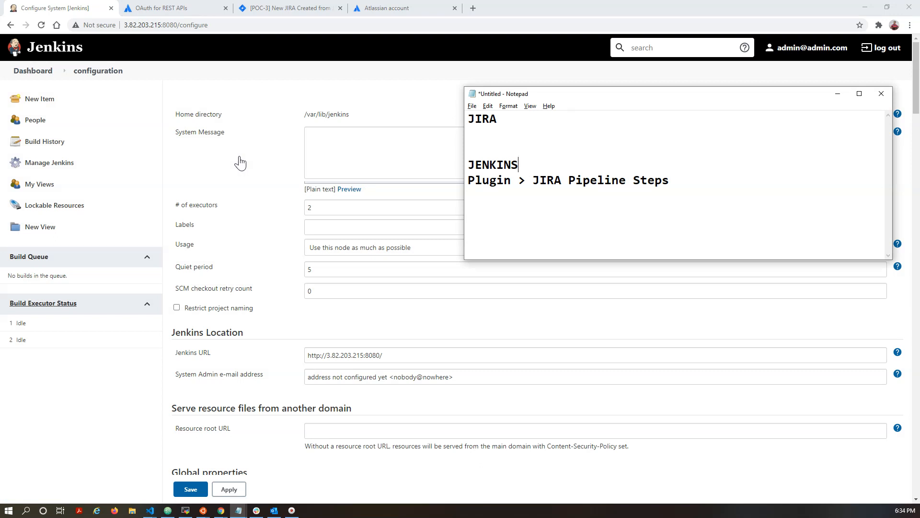
key(Return)
text(ADMN)
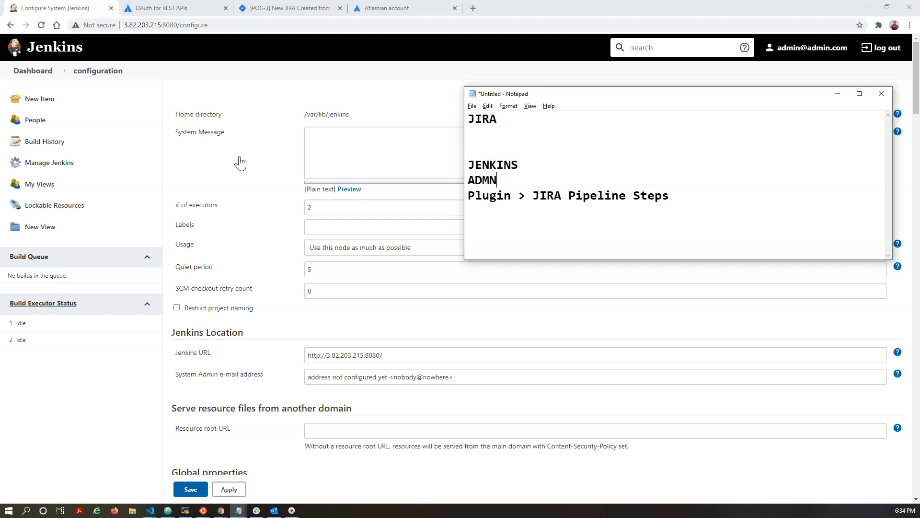
key(BackSpace)
text(IN > Install Plugin)
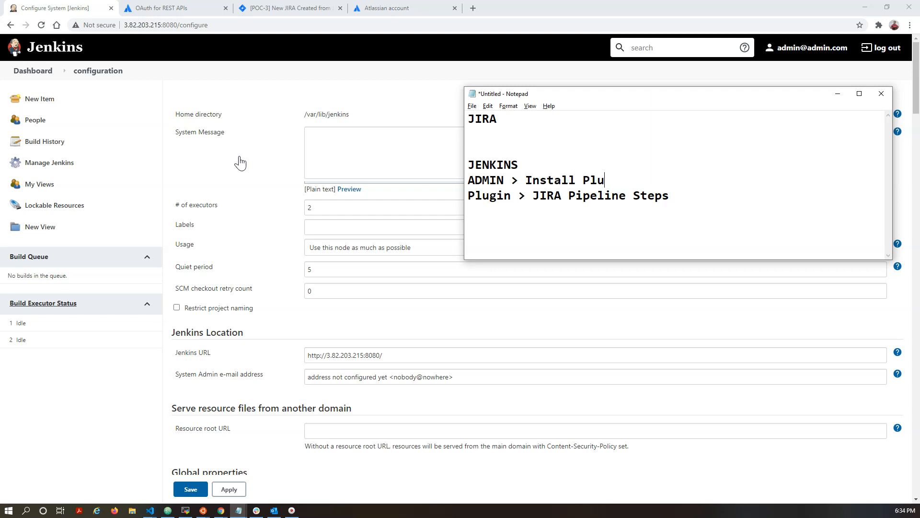
Step: Add a "Configuration :" line below the plugin line in the note
key(Down)
key(Down)
key(Down)
click(410, 293)
key(Down)
text(Configur)
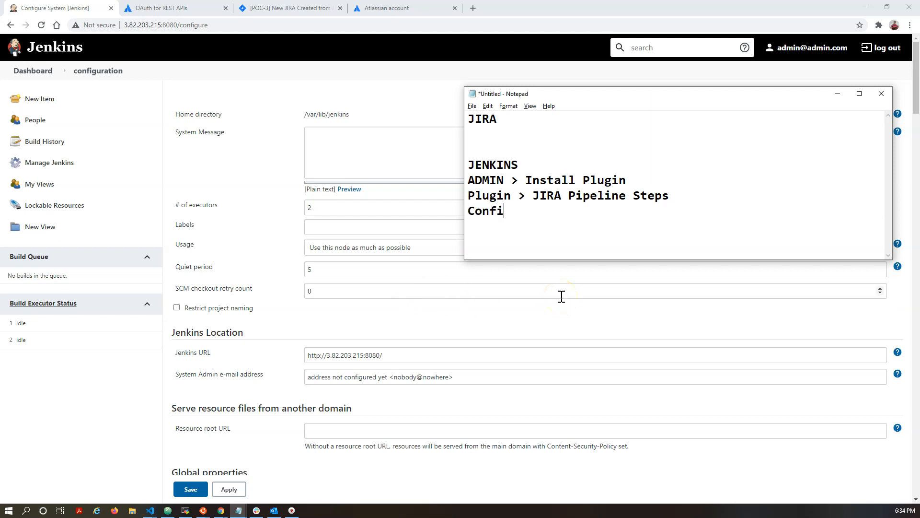
key(BackSpace)
text(ration :)
Step: Copy the JIRA Steps section title from the Jenkins configuration into the note after "Configuration :"
scroll(339, 312, down, 7)
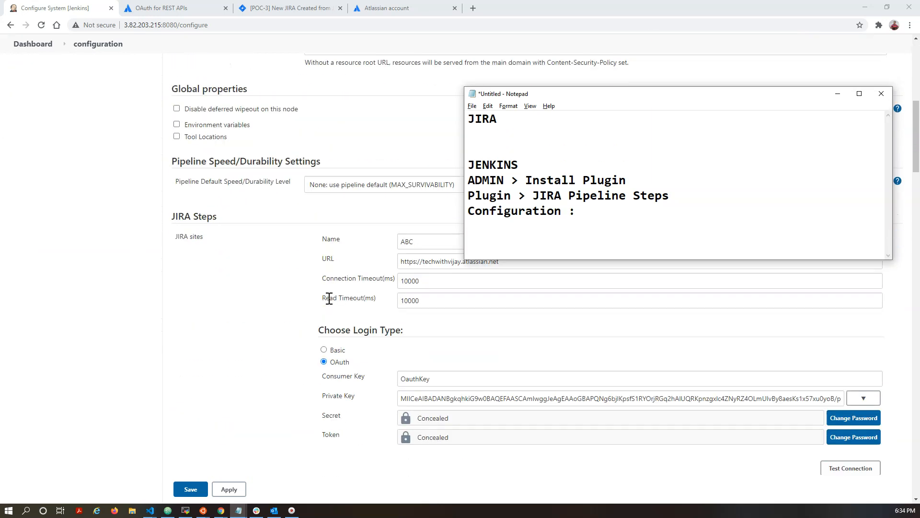
triple_click(205, 215)
key(ctrl+c)
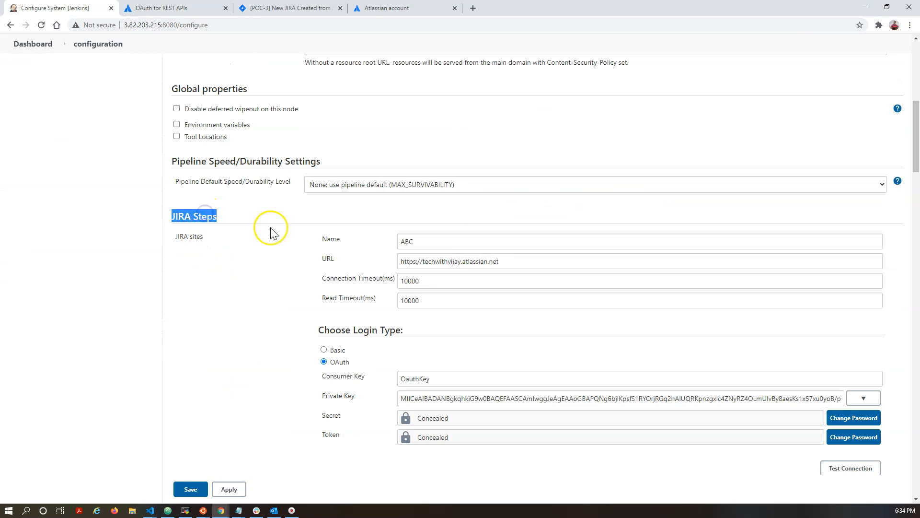
key(alt+Tab)
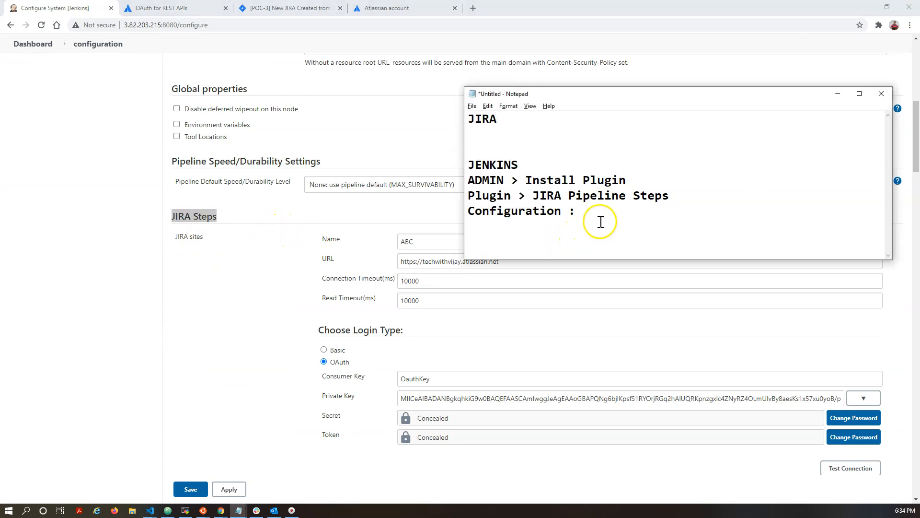
key(ctrl+v)
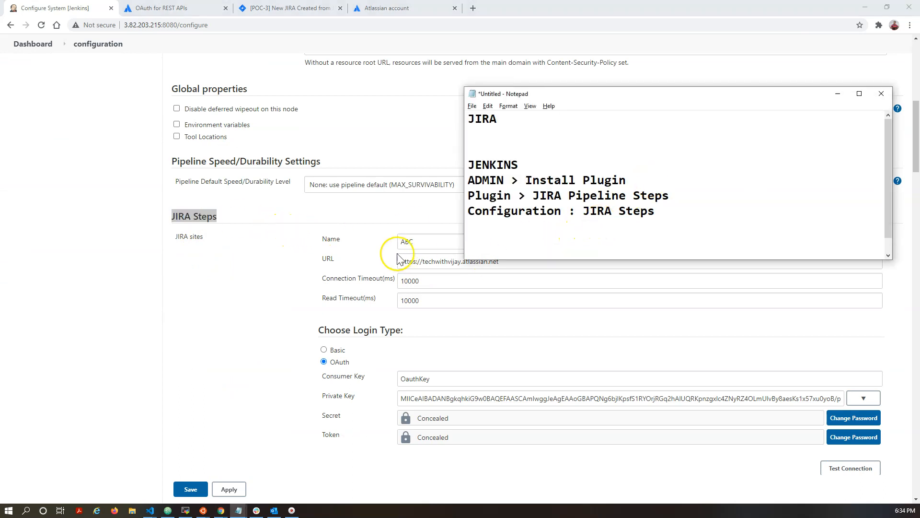
Step: Examine the name and URL of the JIRA site in Jenkins and compare the URL with the Jira issue's base address
drag(690, 98, 660, 41)
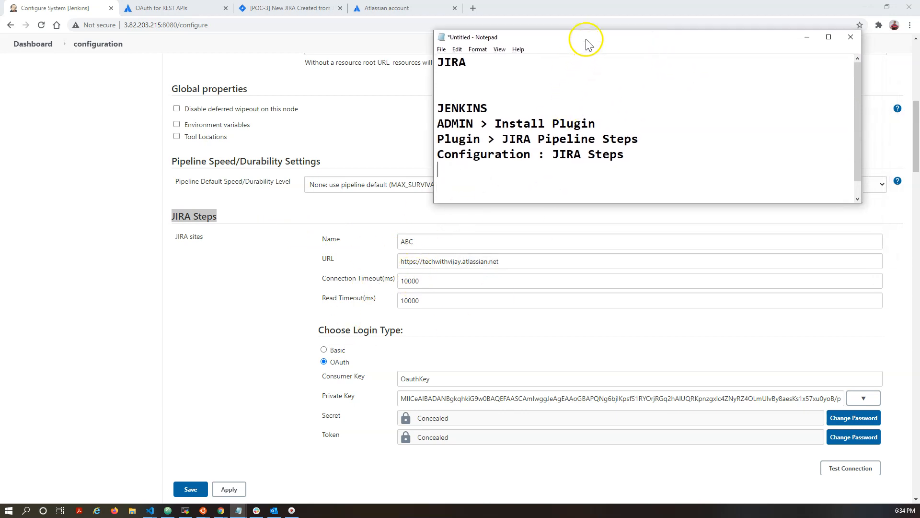
drag(583, 41, 585, 27)
key(alt+Tab)
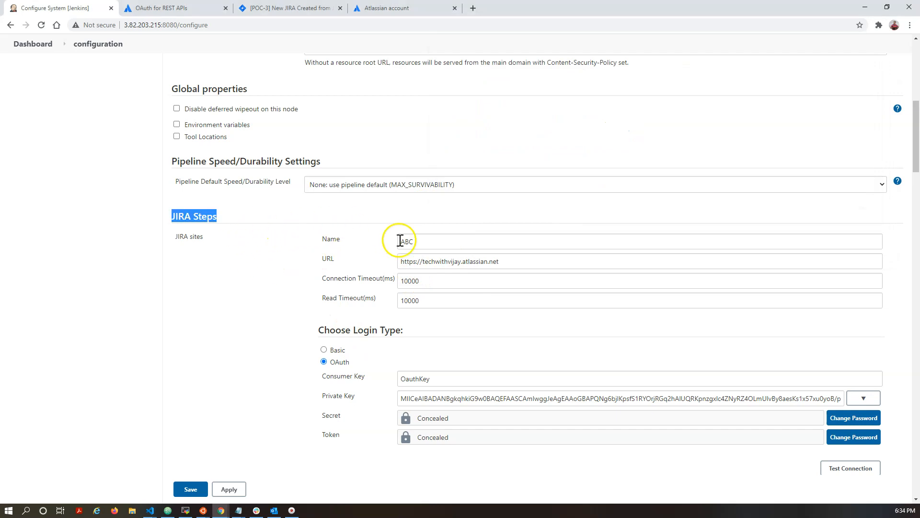
double_click(414, 242)
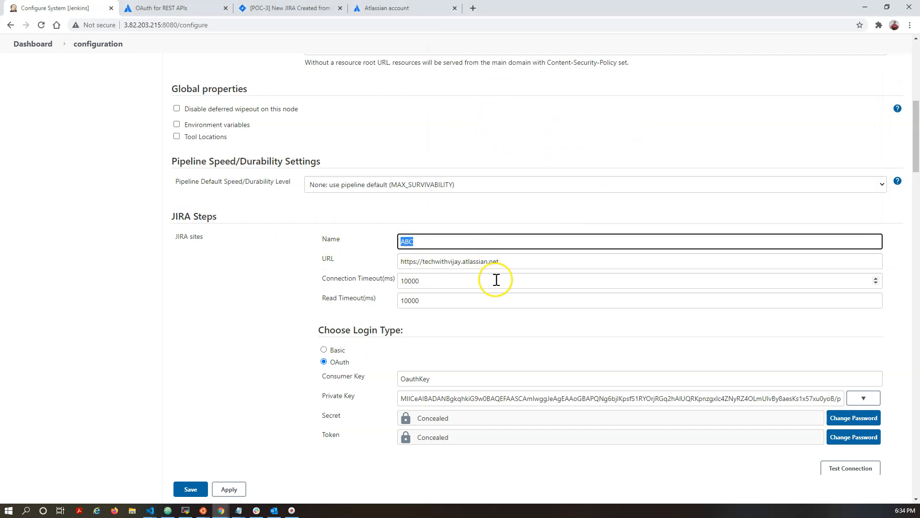
drag(519, 263, 376, 259)
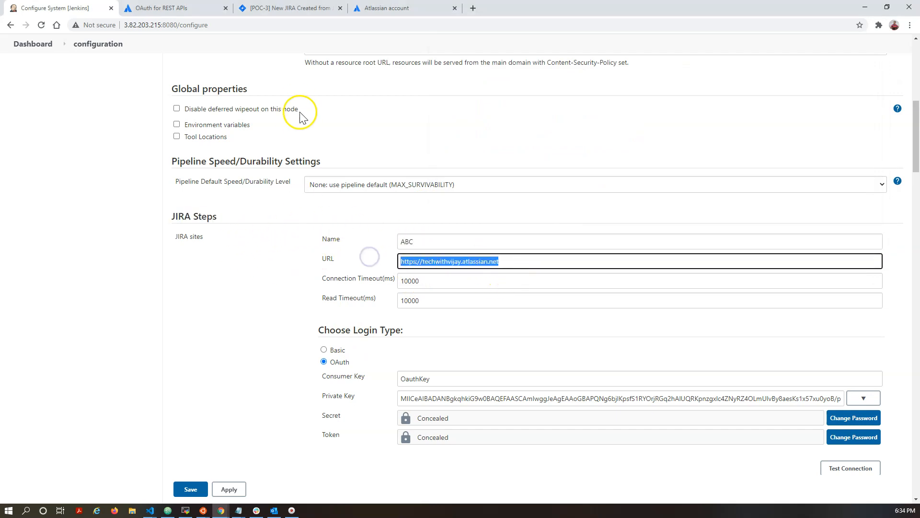
click(288, 8)
drag(158, 24, 62, 20)
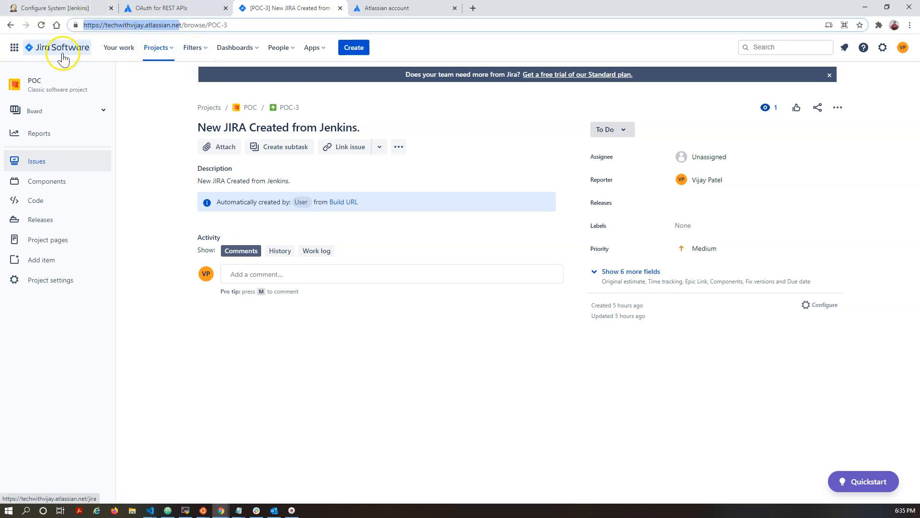
Step: Review the JIRA site's URL and its OAuth login settings in the Jenkins configuration
click(52, 8)
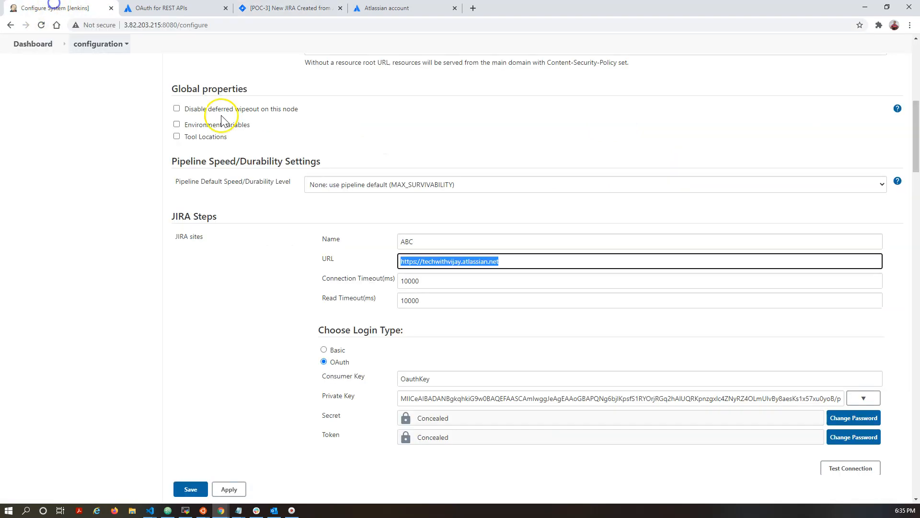
click(501, 262)
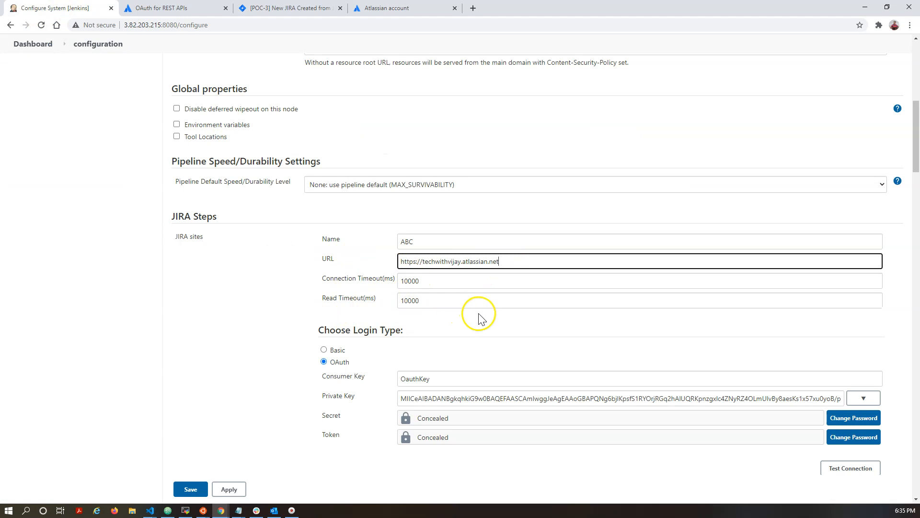
scroll(481, 309, down, 3)
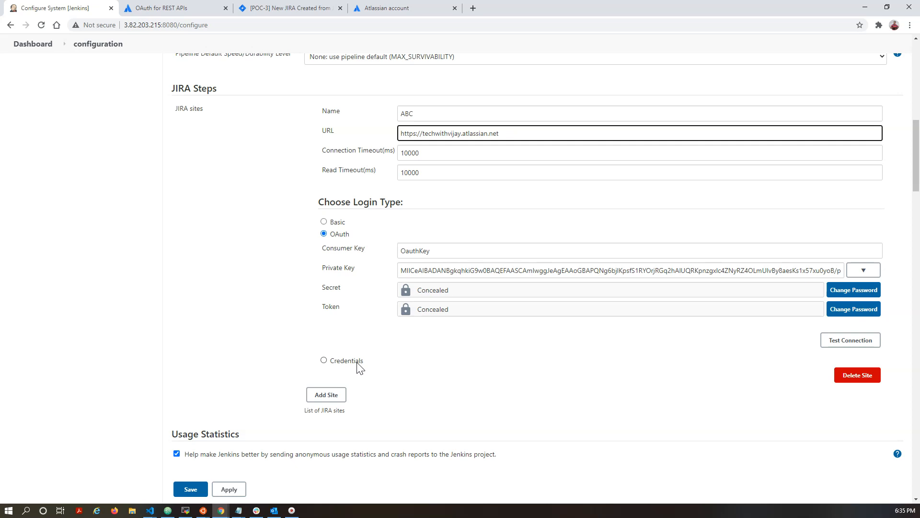
Step: Examine Step 1 of the Atlassian OAuth for REST APIs guide, on downloading and building the sample app
click(163, 8)
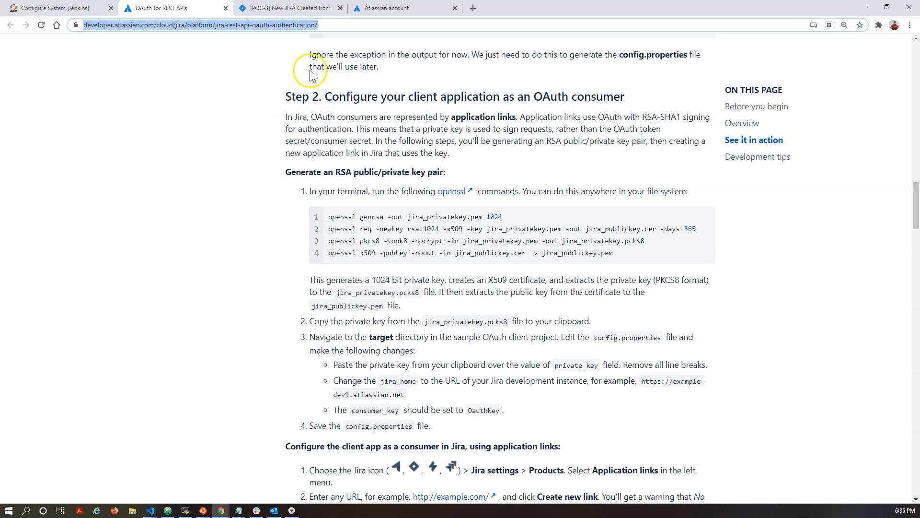
click(305, 93)
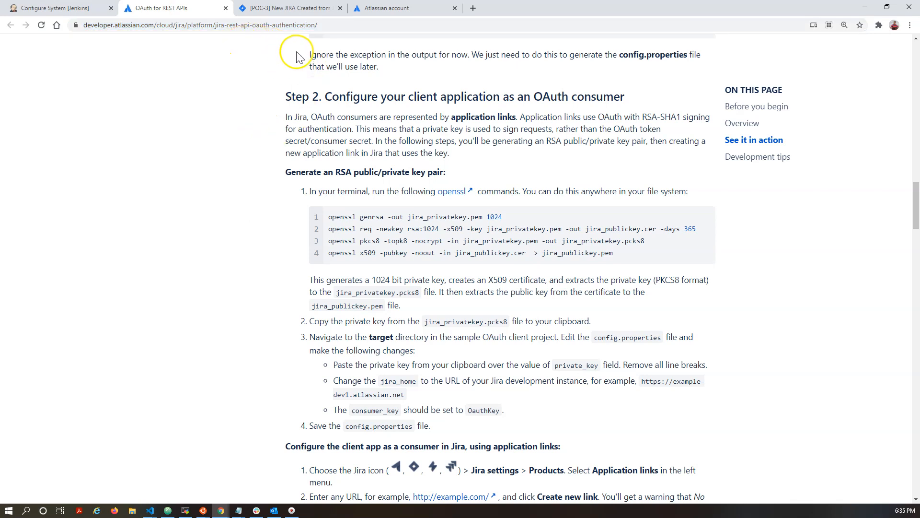
scroll(374, 240, up, 2)
scroll(374, 239, up, 6)
scroll(338, 238, up, 2)
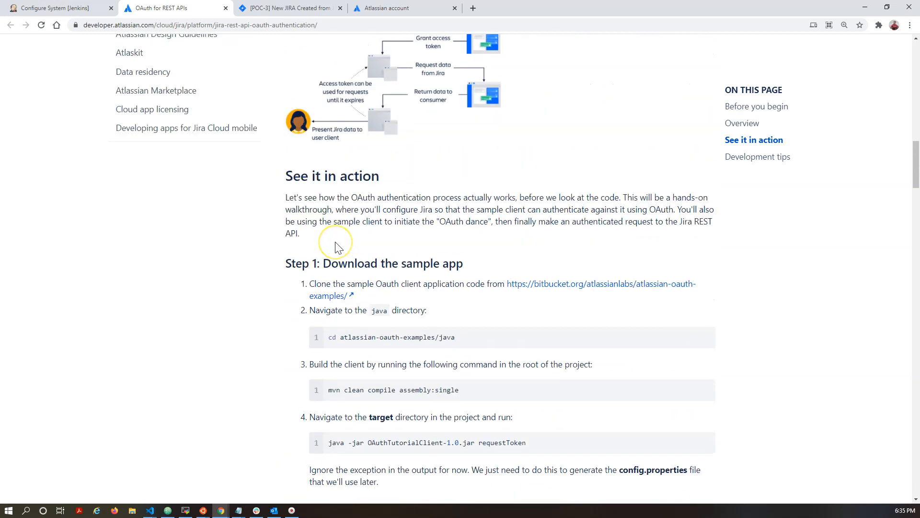
scroll(345, 247, down, 4)
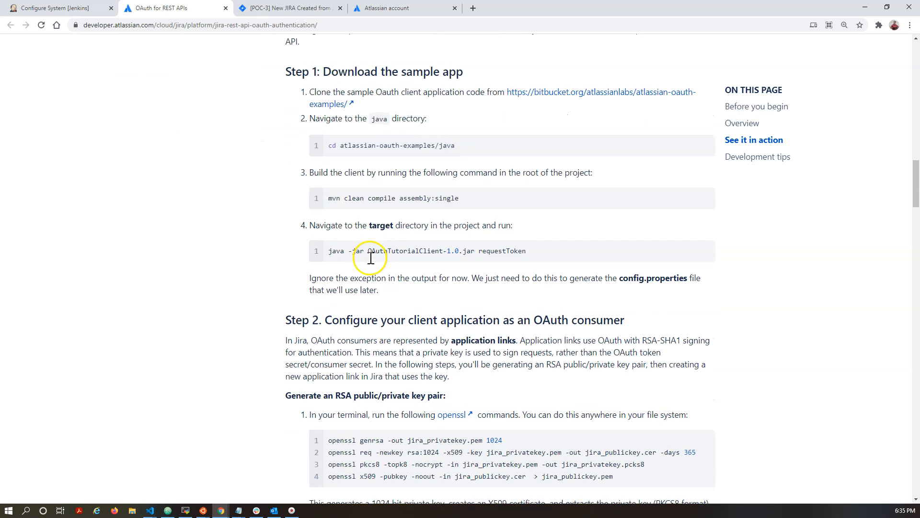
Step: Read Step 2 of the guide, on generating the RSA key pair and configuring the Jira application link
scroll(364, 213, down, 5)
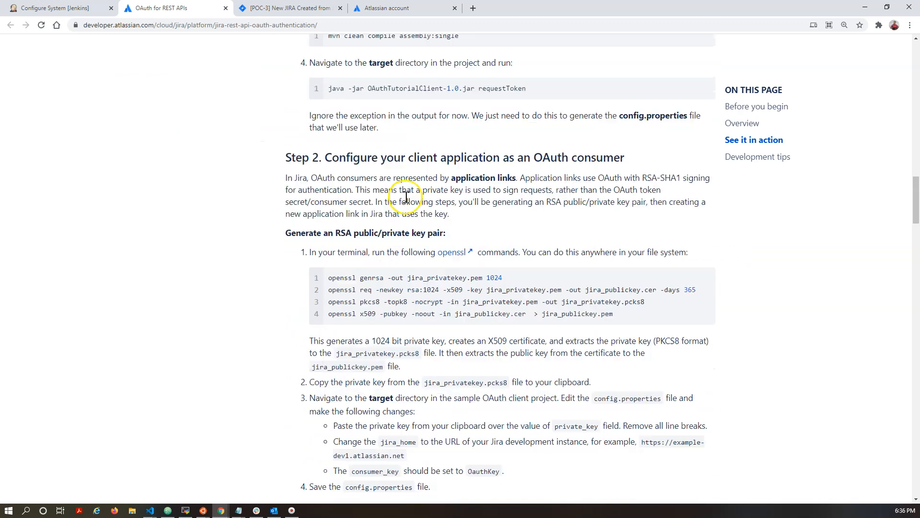
drag(329, 226, 643, 245)
click(641, 247)
scroll(633, 256, down, 9)
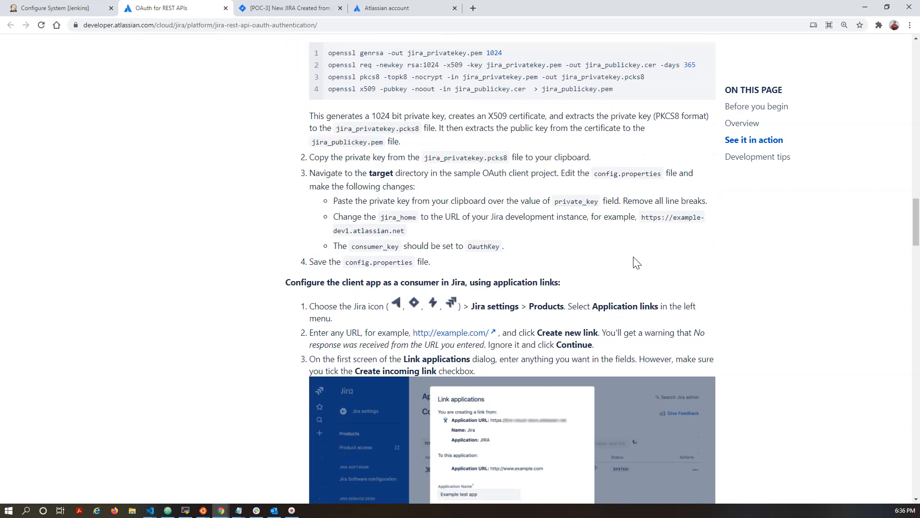
scroll(633, 256, down, 8)
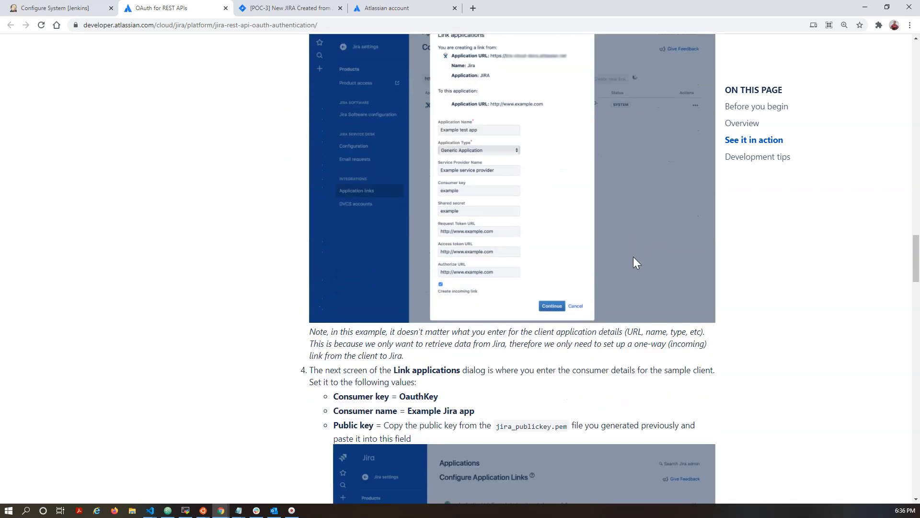
click(633, 263)
scroll(634, 261, down, 10)
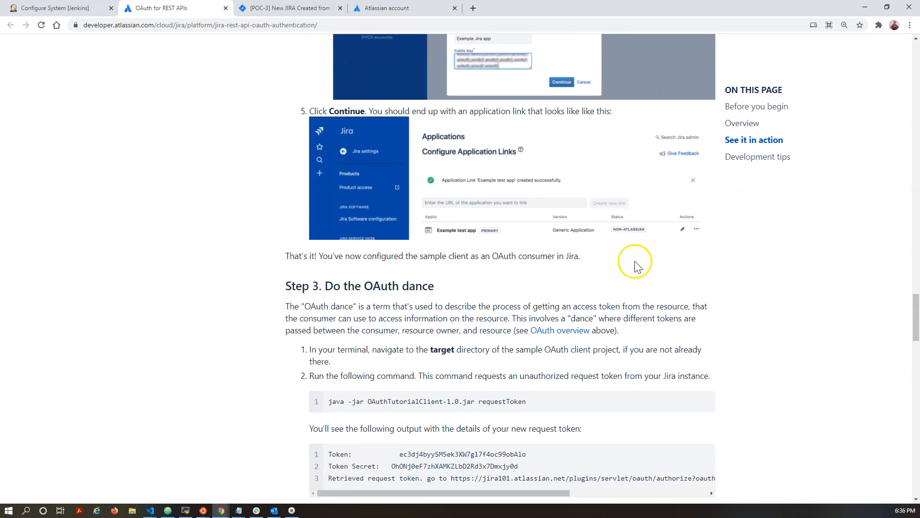
Step: Examine the guide's Step 3 on the OAuth dance, covering the request token output, the authorization dialog and the verification code
scroll(460, 263, down, 1)
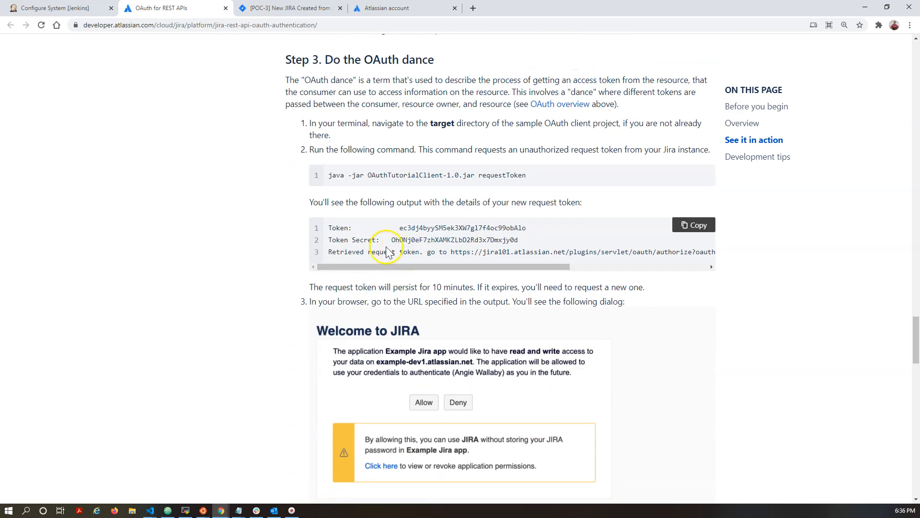
drag(330, 229, 560, 252)
scroll(563, 254, down, 2)
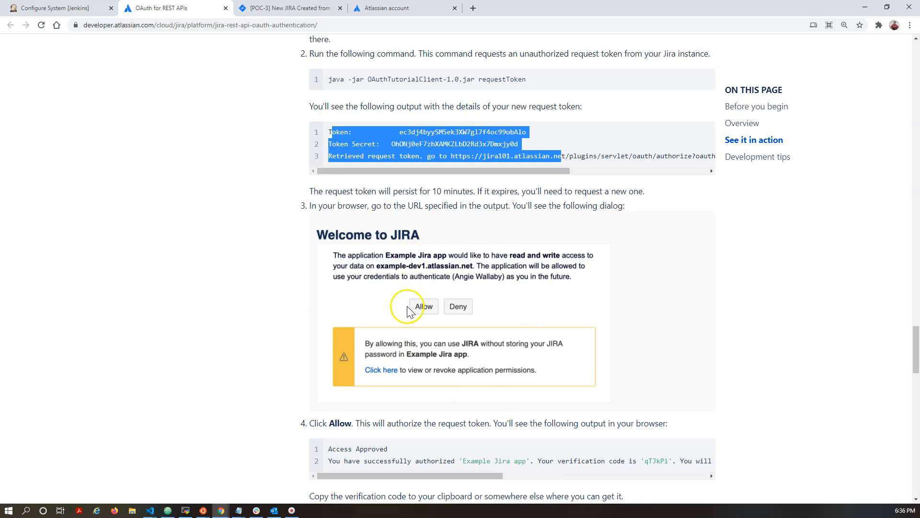
scroll(379, 360, down, 2)
drag(470, 349, 509, 349)
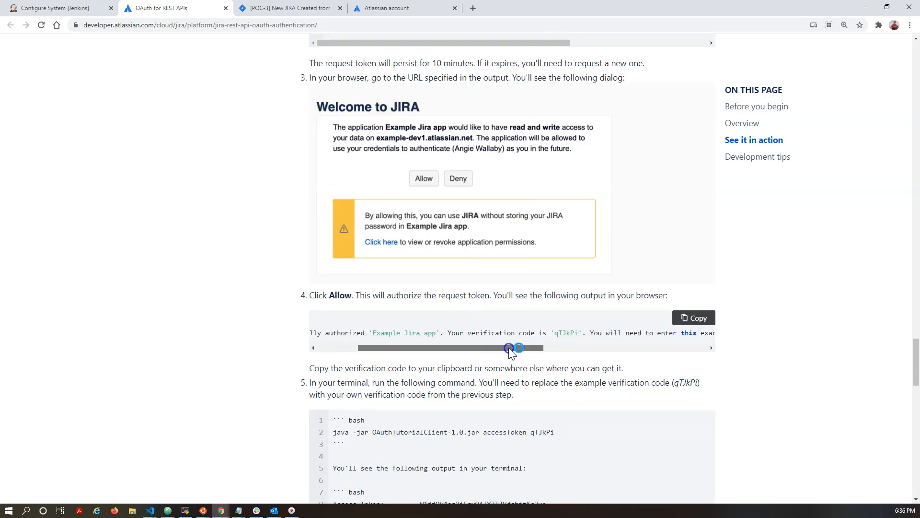
double_click(563, 332)
scroll(556, 395, down, 7)
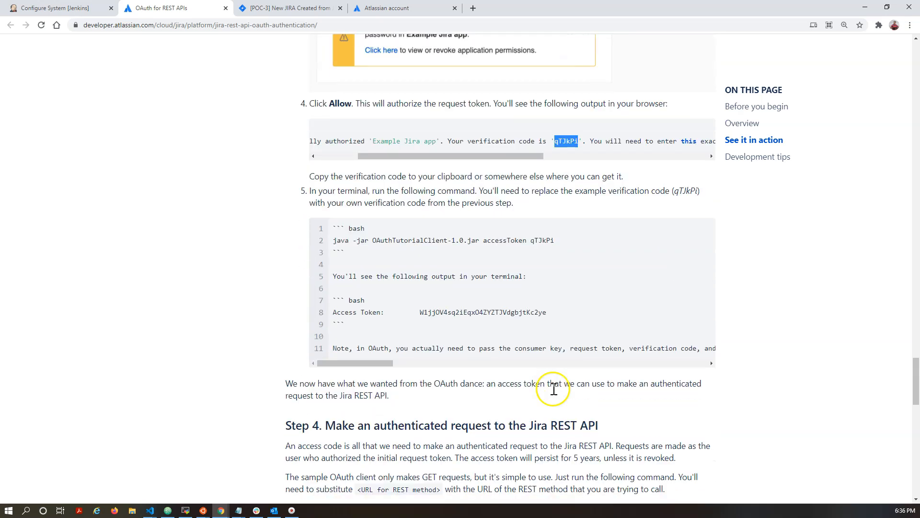
Step: Look through the guide's Step 4 and development tips, and locate the access token output that ends Step 3
scroll(527, 382, down, 4)
scroll(544, 380, down, 3)
scroll(790, 339, down, 11)
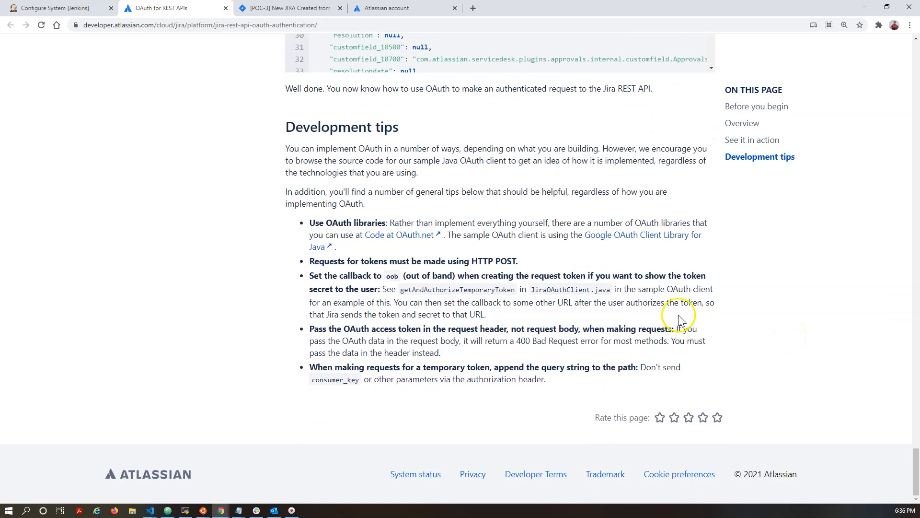
scroll(680, 316, up, 5)
scroll(559, 277, up, 10)
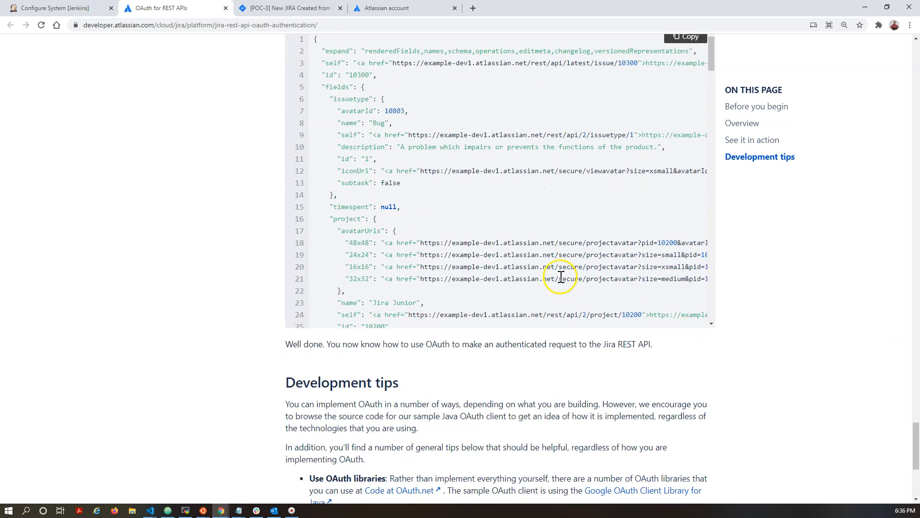
drag(548, 282, 563, 284)
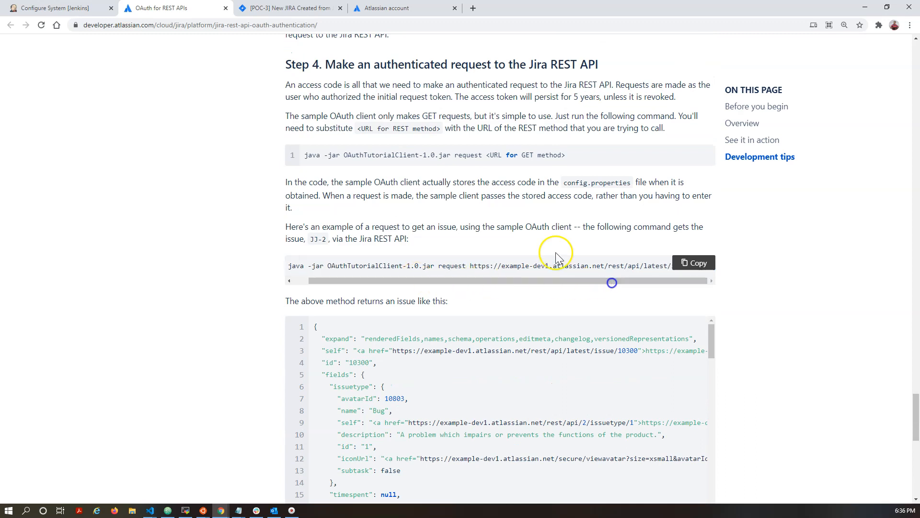
scroll(505, 302, up, 2)
scroll(504, 290, up, 4)
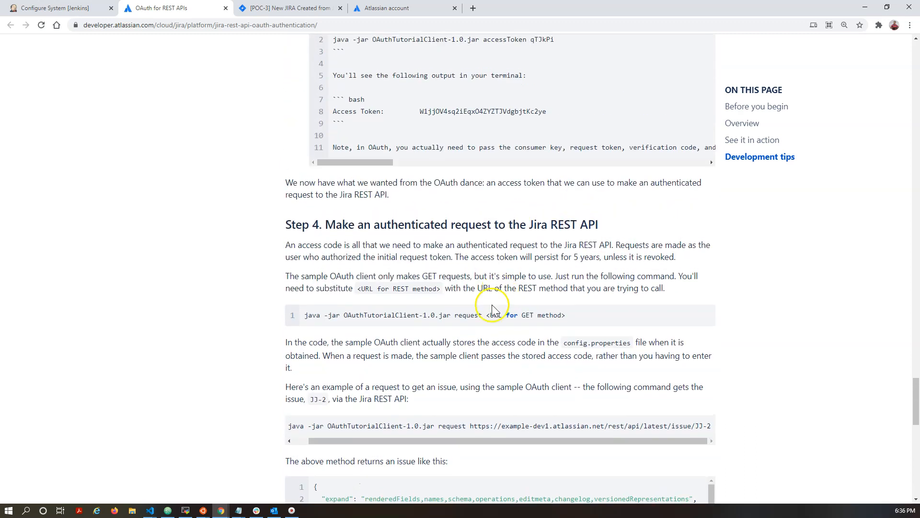
click(466, 236)
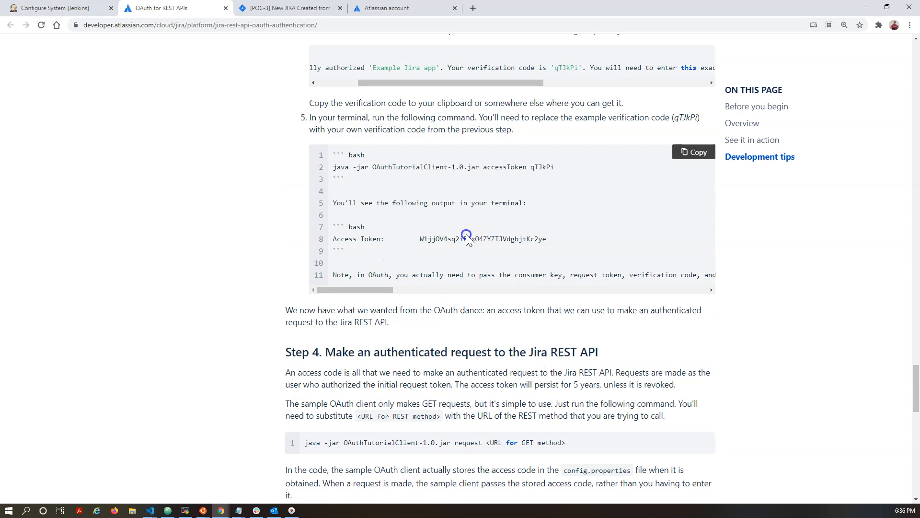
double_click(460, 240)
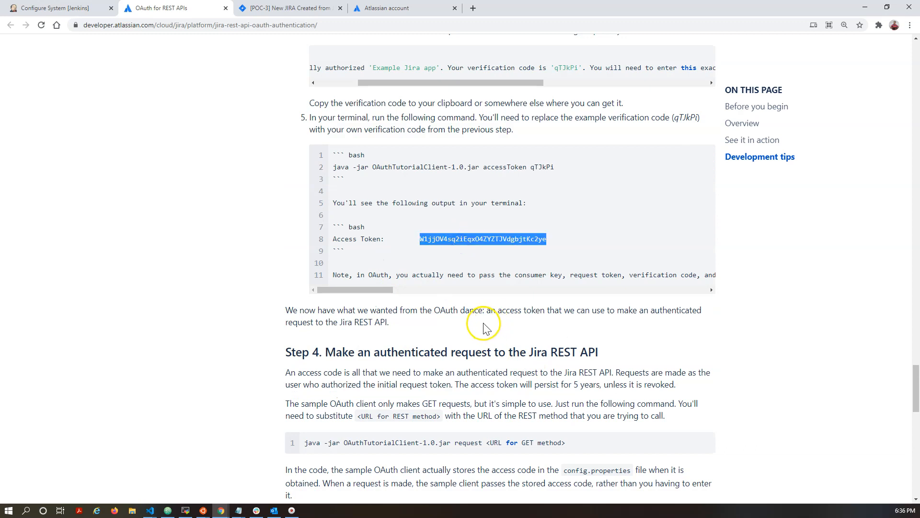
scroll(480, 259, up, 1)
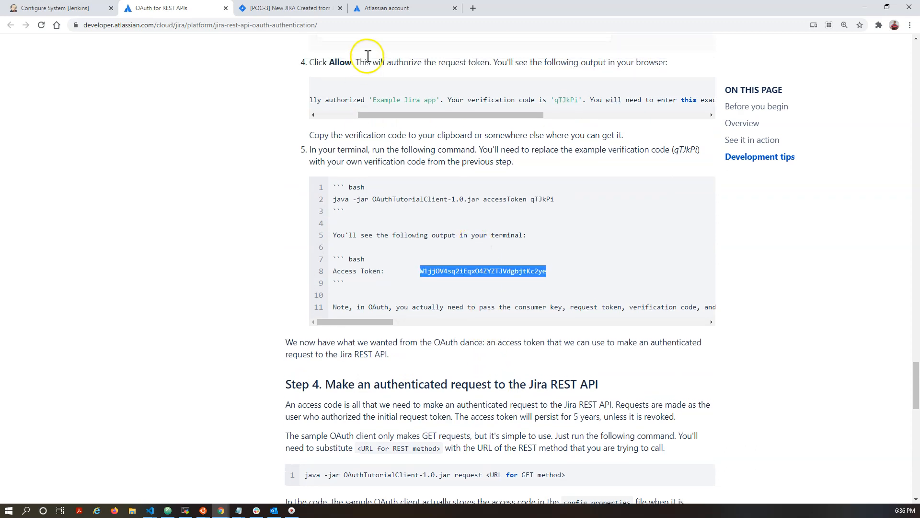
Step: Check the OAuth consumer key in the Jenkins site configuration and find the request token output in the guide's Step 3
click(28, 9)
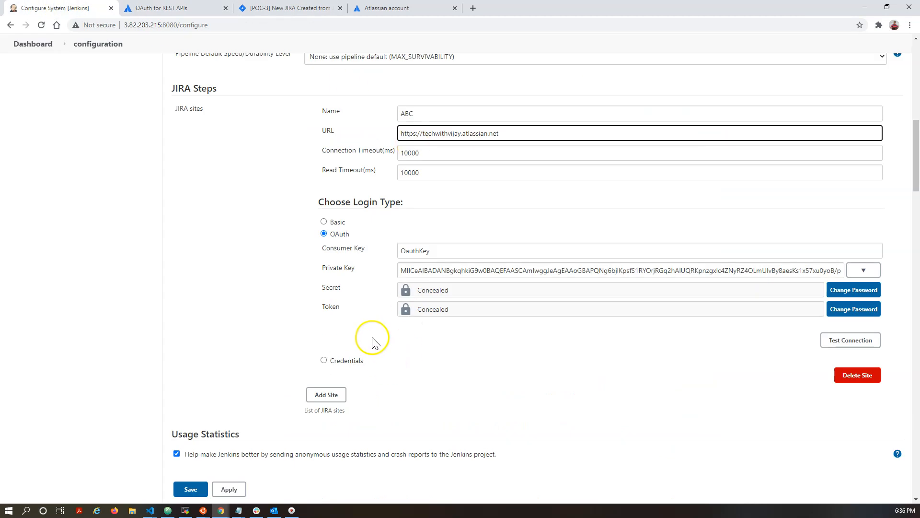
double_click(444, 251)
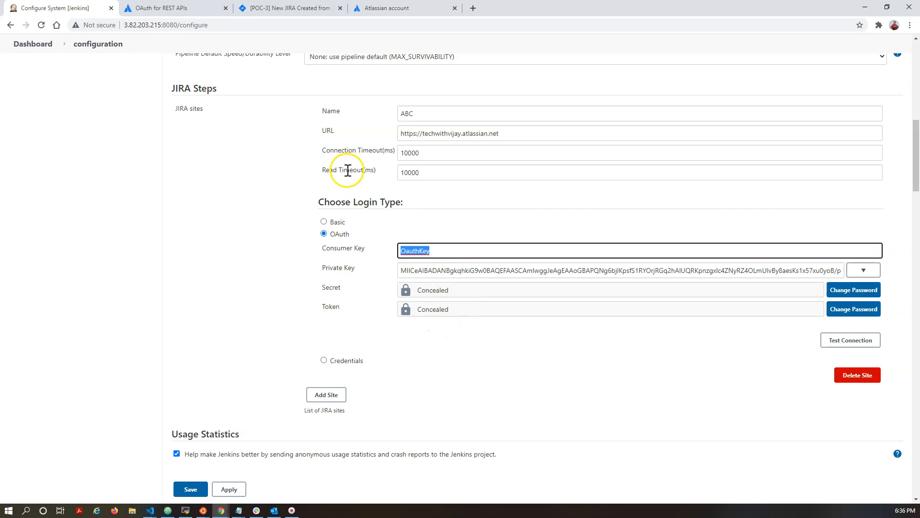
click(156, 8)
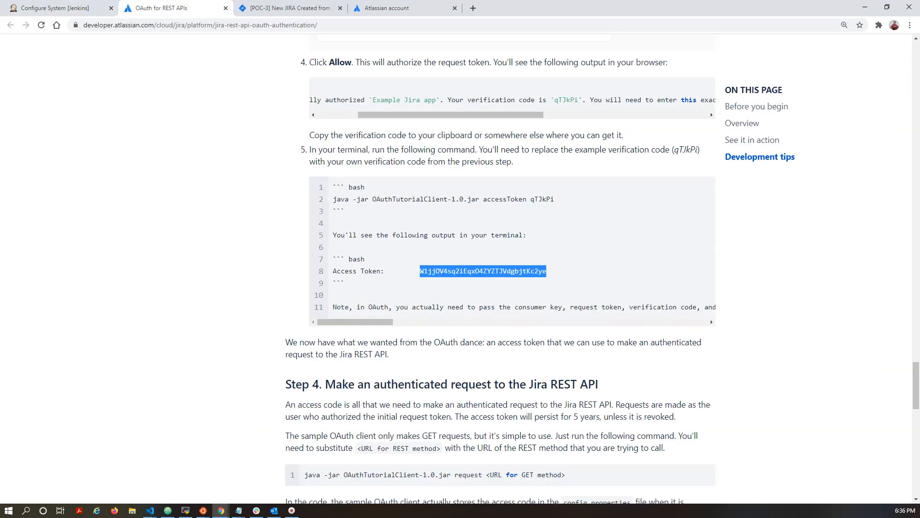
scroll(413, 230, up, 1)
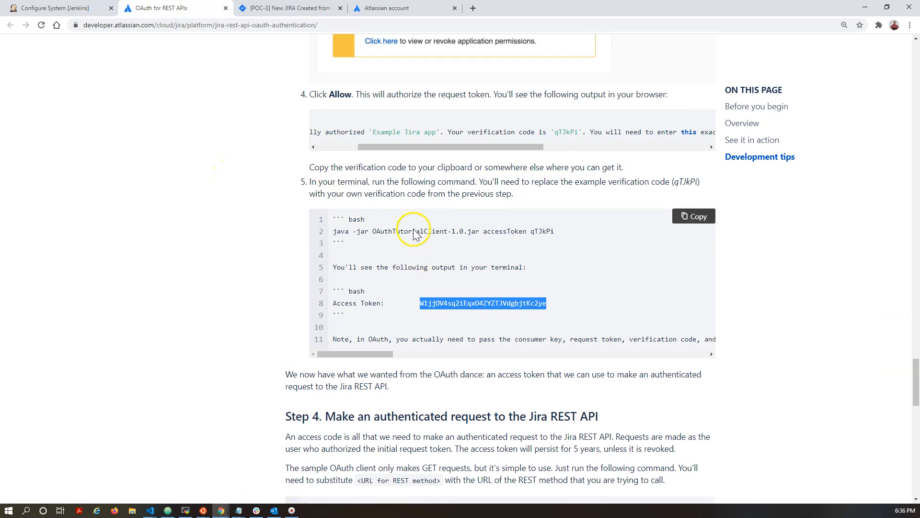
scroll(453, 261, up, 3)
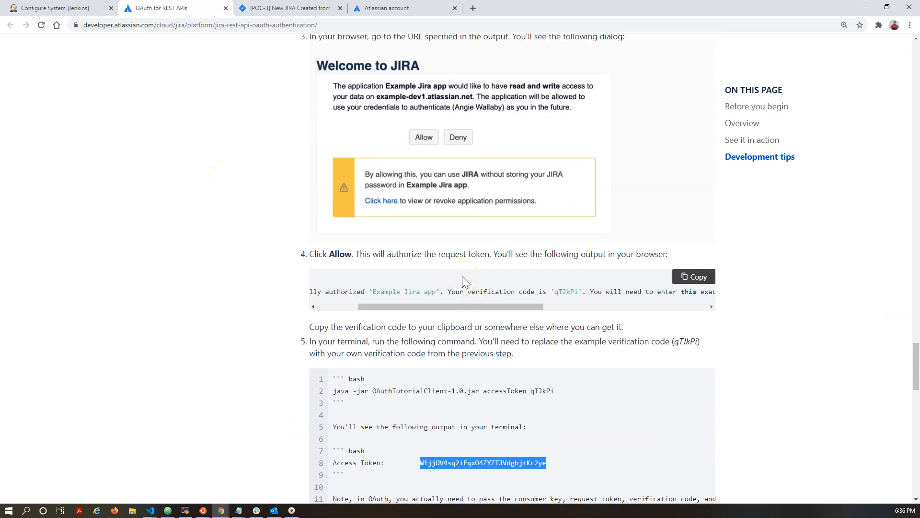
scroll(459, 278, up, 4)
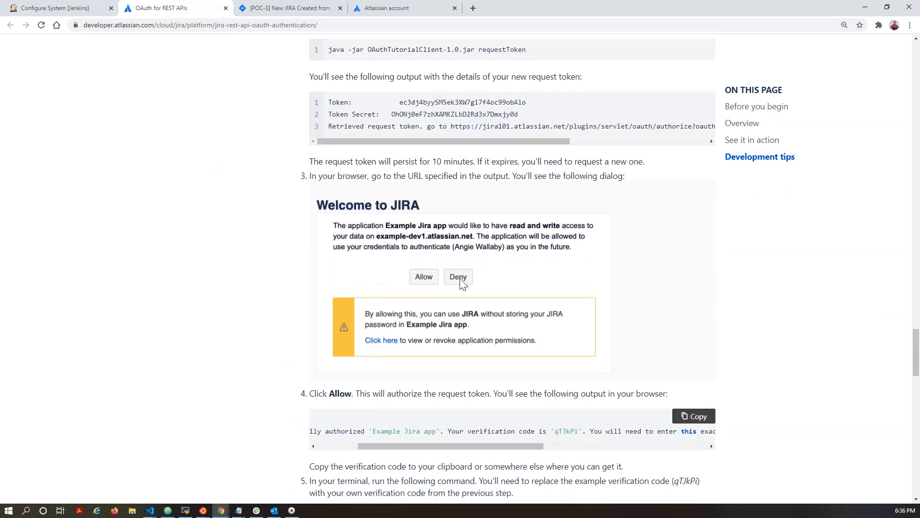
click(434, 250)
double_click(432, 187)
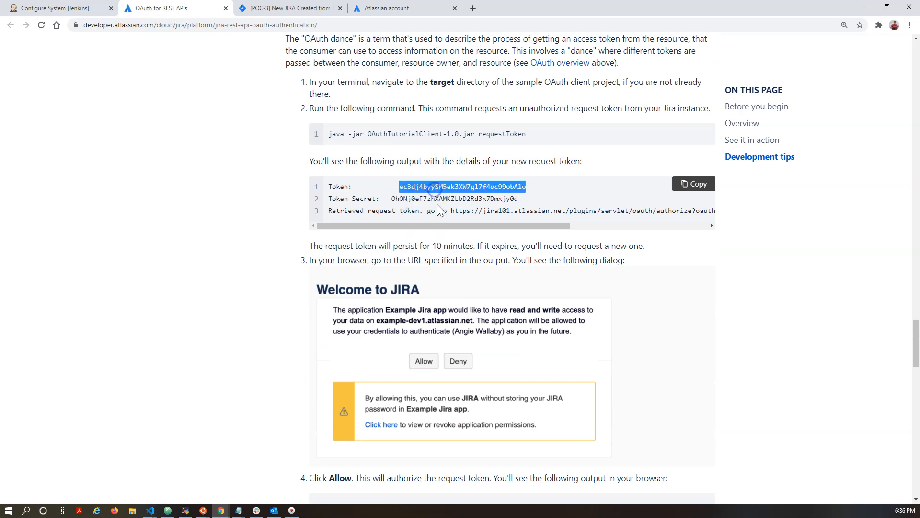
scroll(440, 248, down, 1)
scroll(440, 249, down, 1)
Step: Compare the site's private key, secret and token fields in Jenkins with the token and token secret in the guide
click(52, 7)
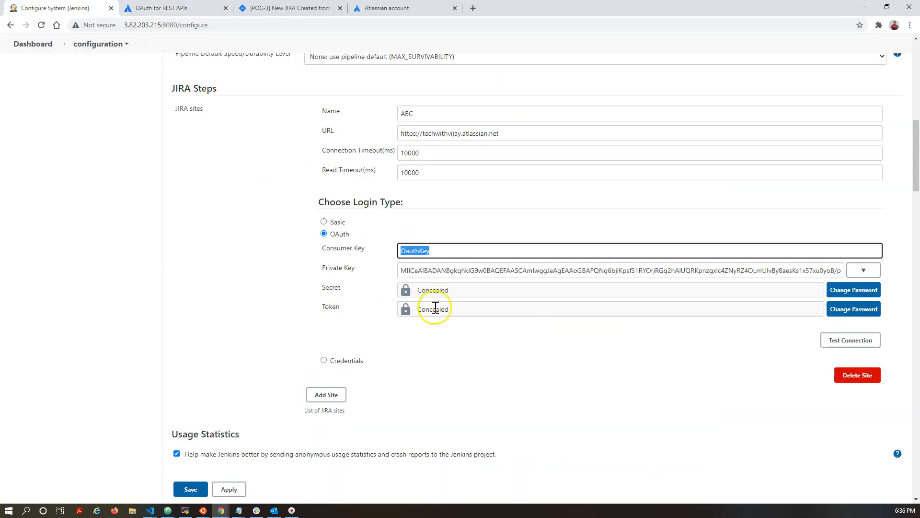
click(333, 303)
click(339, 266)
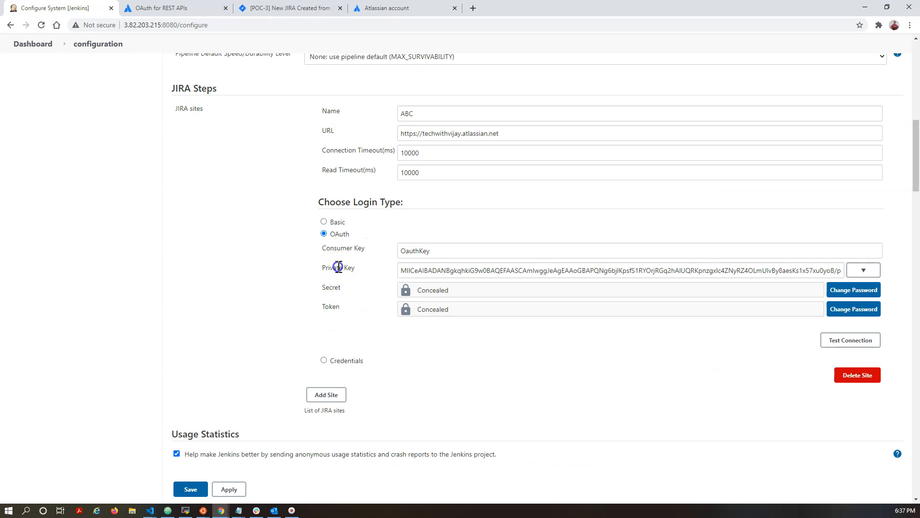
click(202, 9)
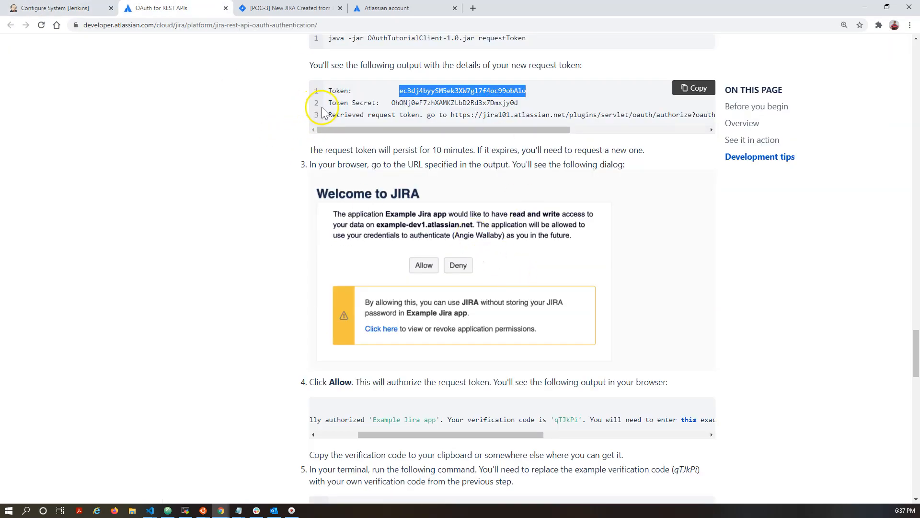
Step: Test the JIRA site's connection in Jenkins, check the result, and leave the system configuration for the dashboard without saving
click(58, 8)
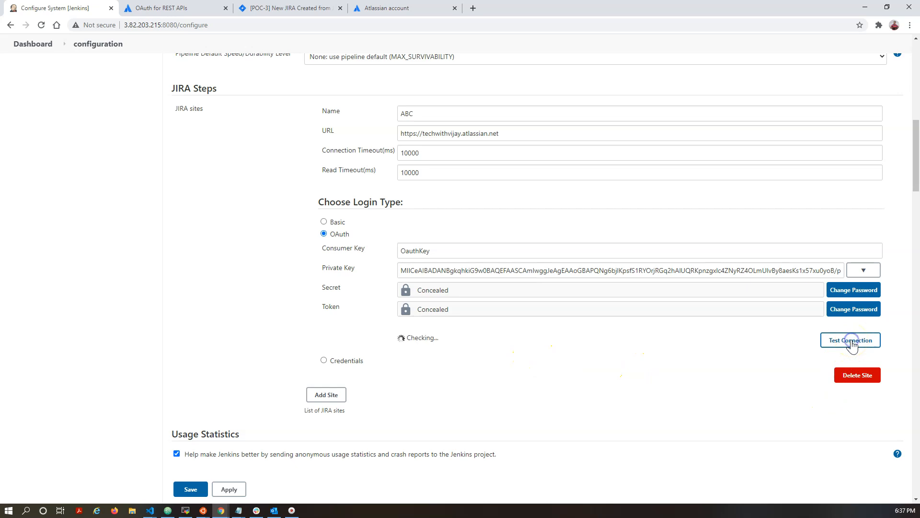
triple_click(430, 336)
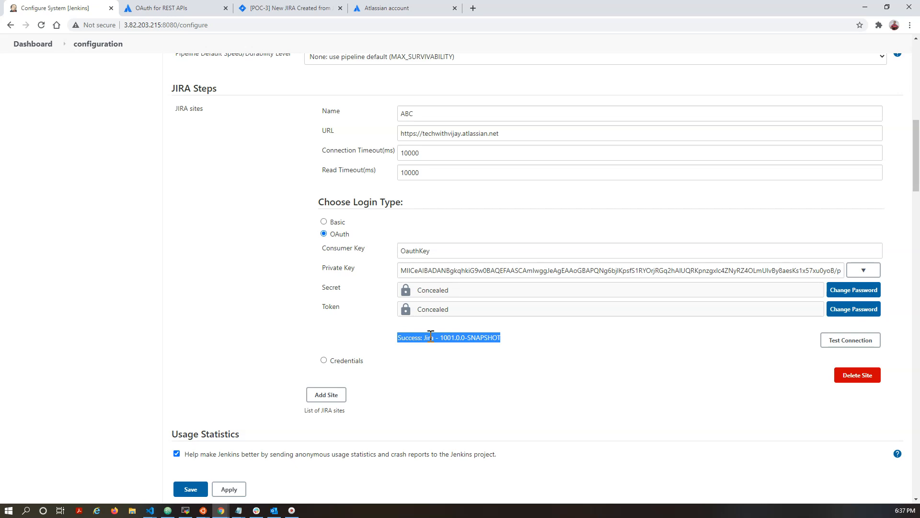
click(50, 47)
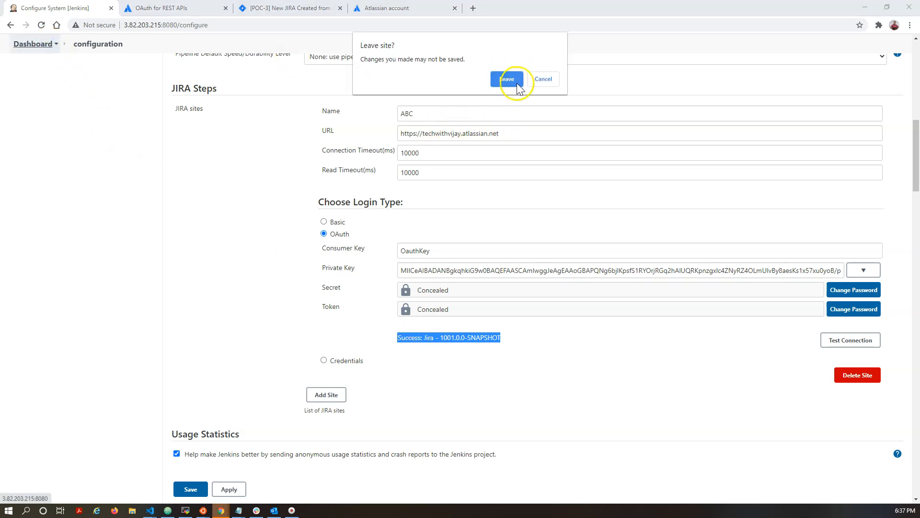
click(513, 78)
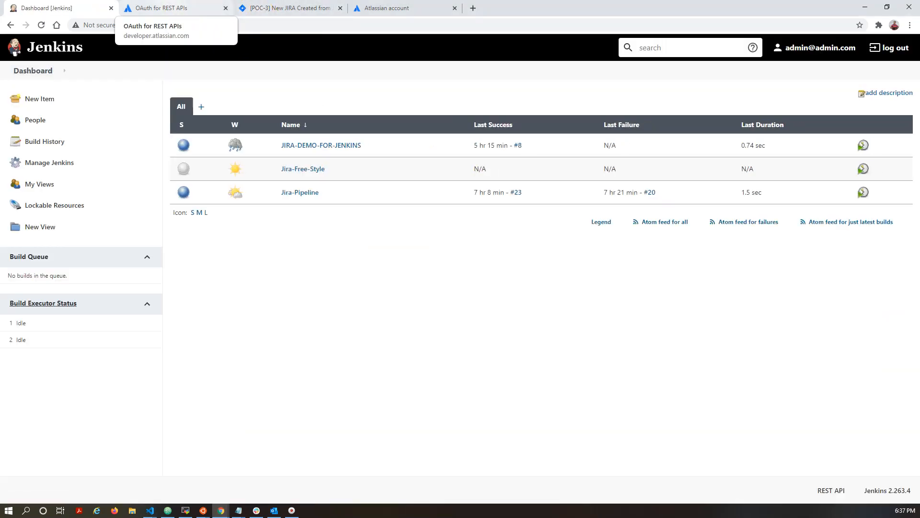
click(163, 8)
click(288, 9)
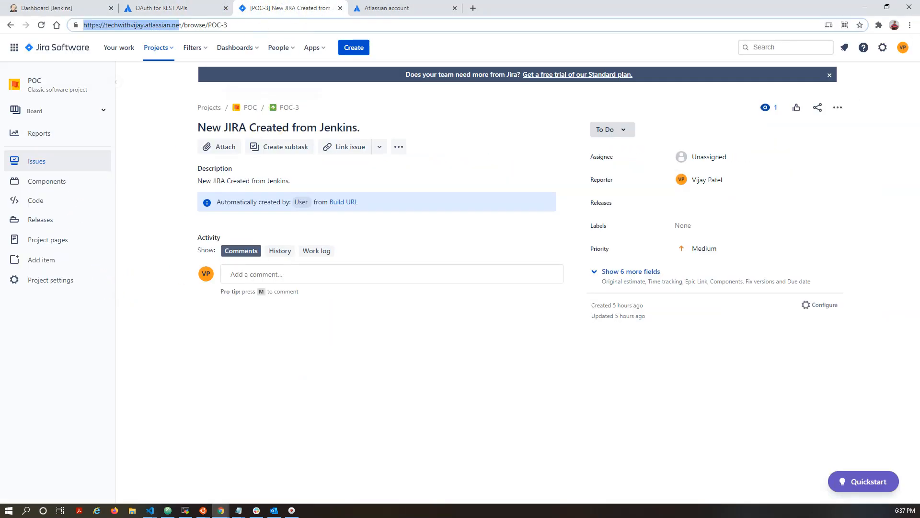
click(385, 9)
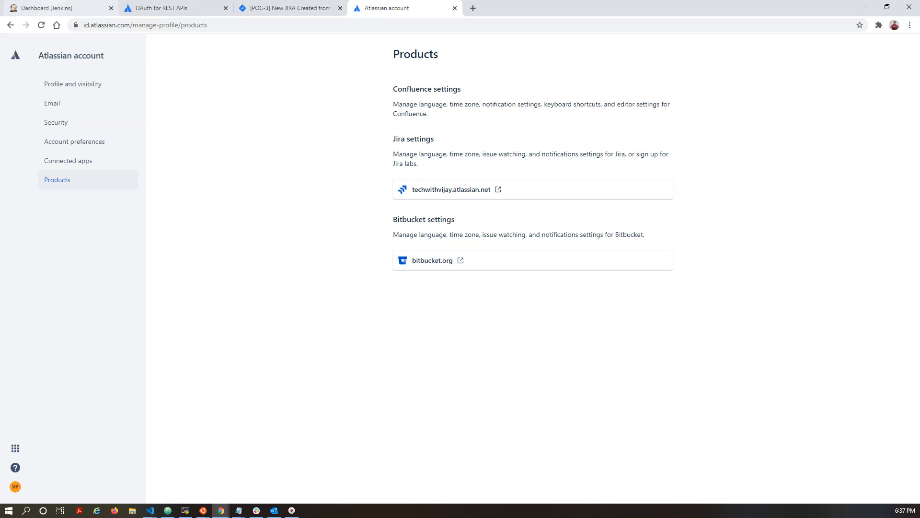
Step: Open the configuration of the JIRA-DEMO-FOR-JENKINS pipeline and examine its script's jiraServer name and testIssue definition
click(52, 7)
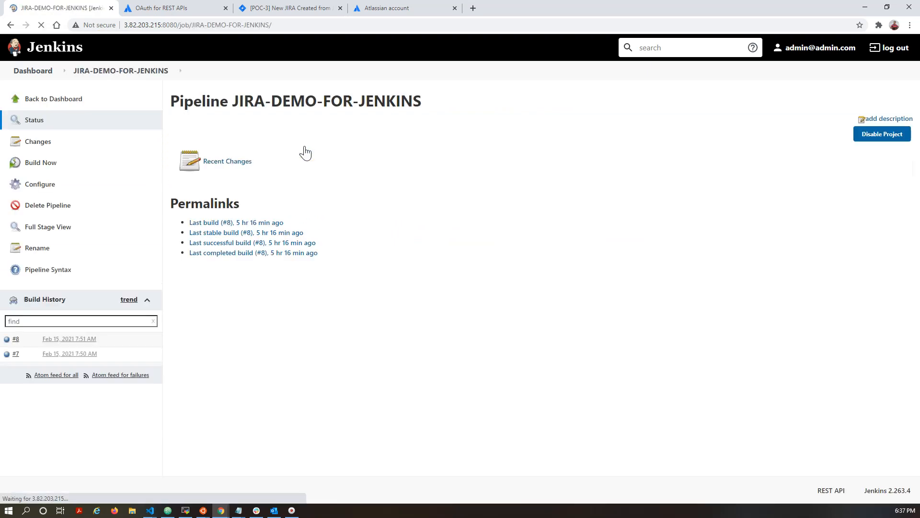
click(19, 185)
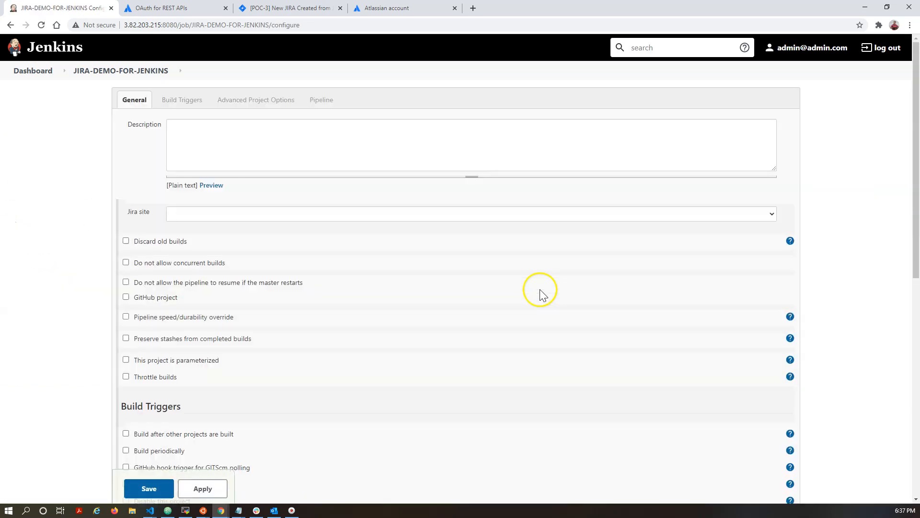
scroll(609, 291, down, 3)
scroll(610, 292, down, 5)
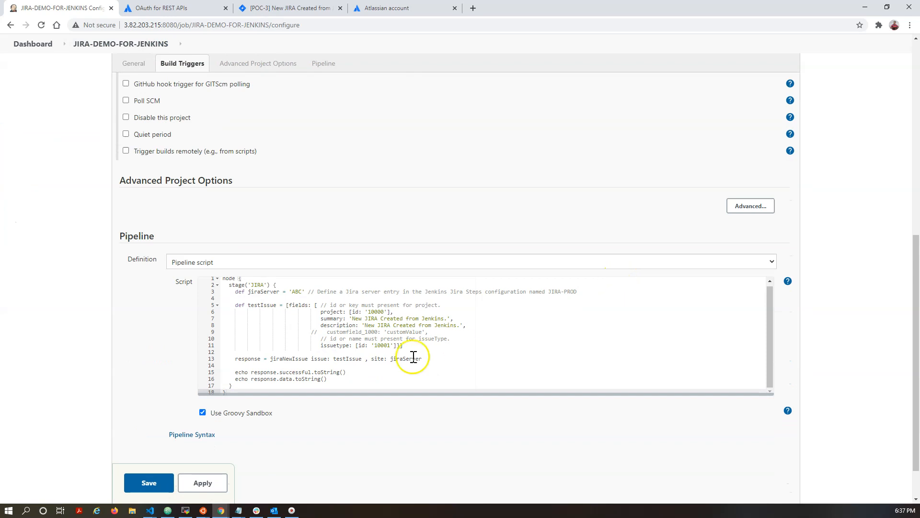
double_click(298, 294)
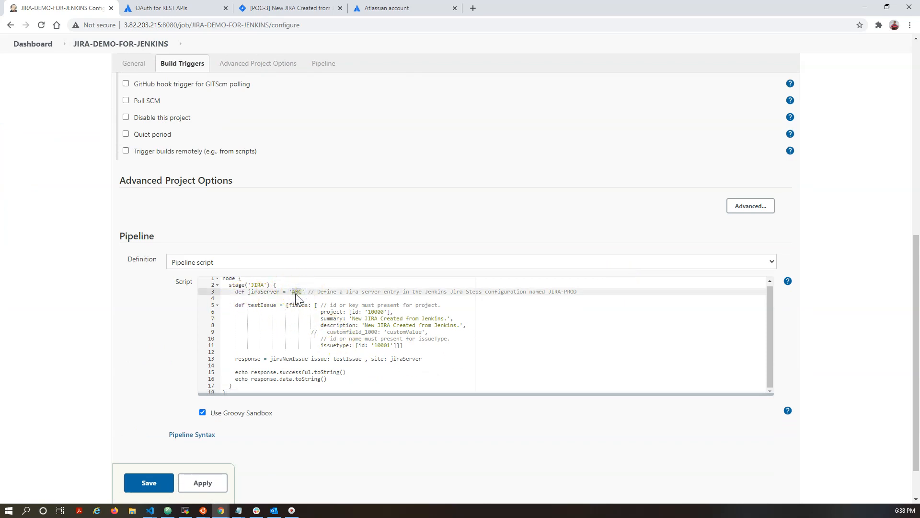
double_click(296, 291)
drag(235, 305, 477, 328)
click(477, 329)
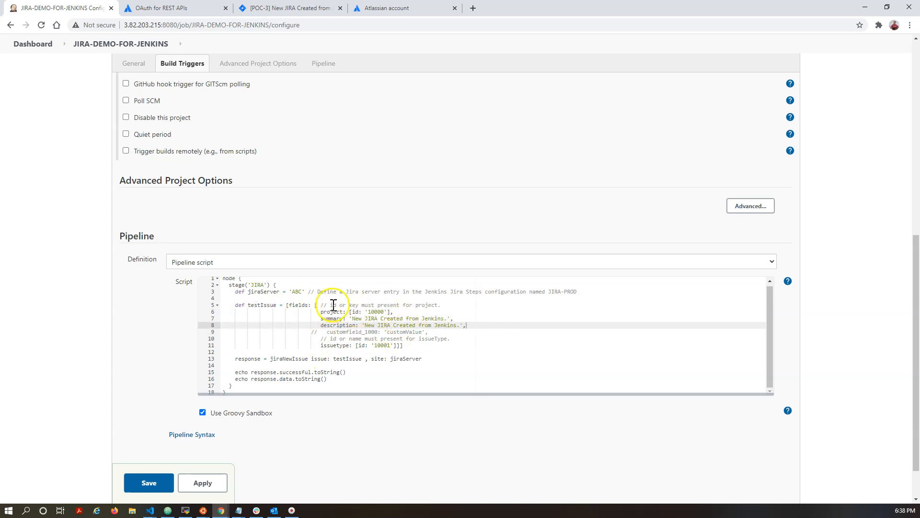
Step: Examine the script's jiraNewIssue command and the testIssue fields for project id, summary, description and issue type
double_click(288, 359)
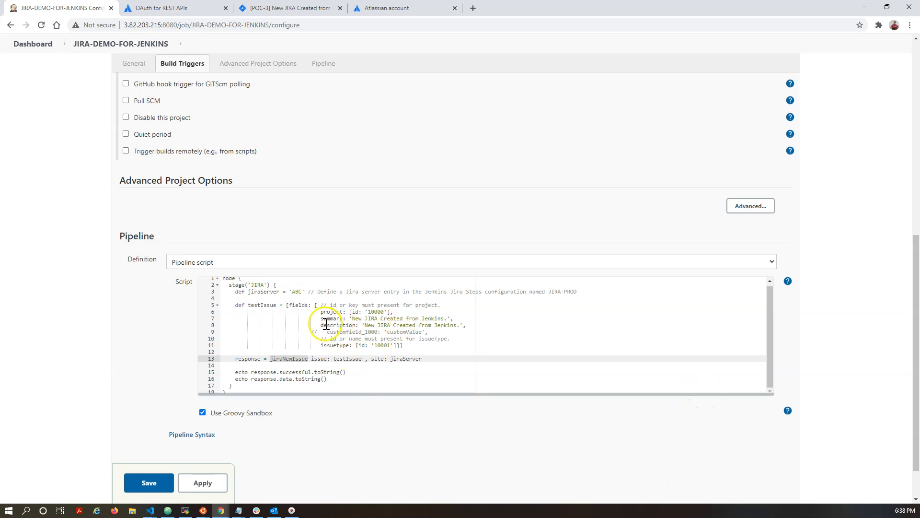
drag(315, 311, 433, 322)
click(432, 322)
click(382, 312)
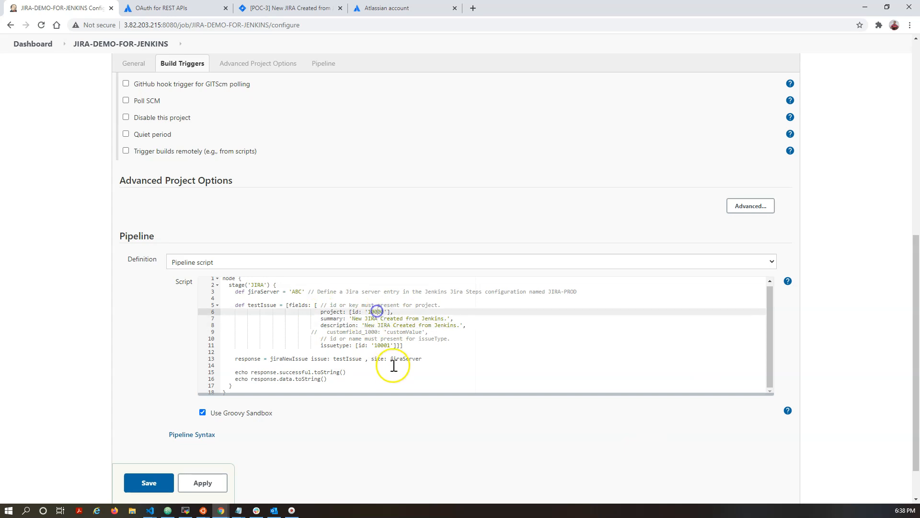
scroll(397, 352, down, 1)
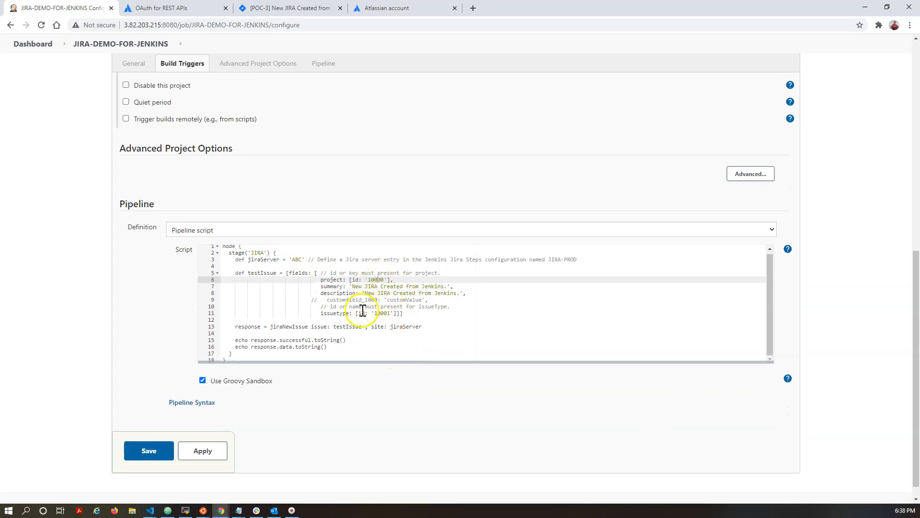
drag(349, 306, 399, 314)
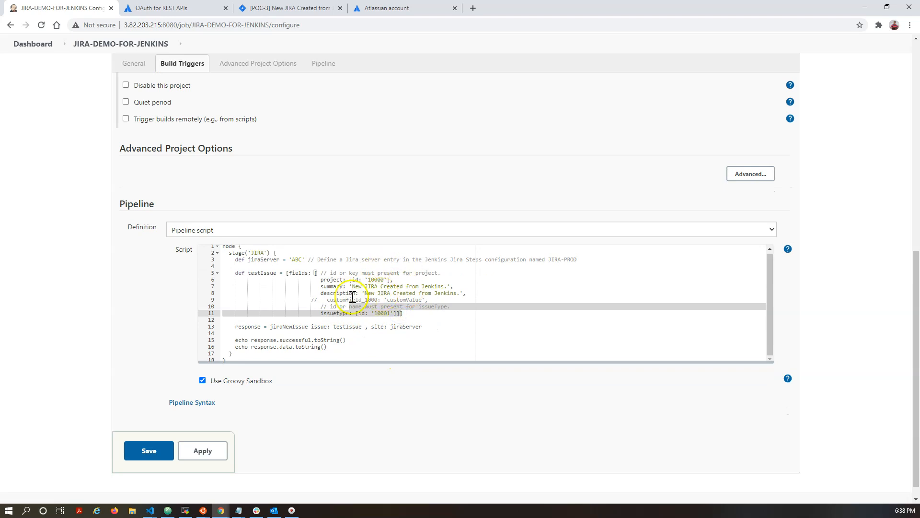
click(377, 279)
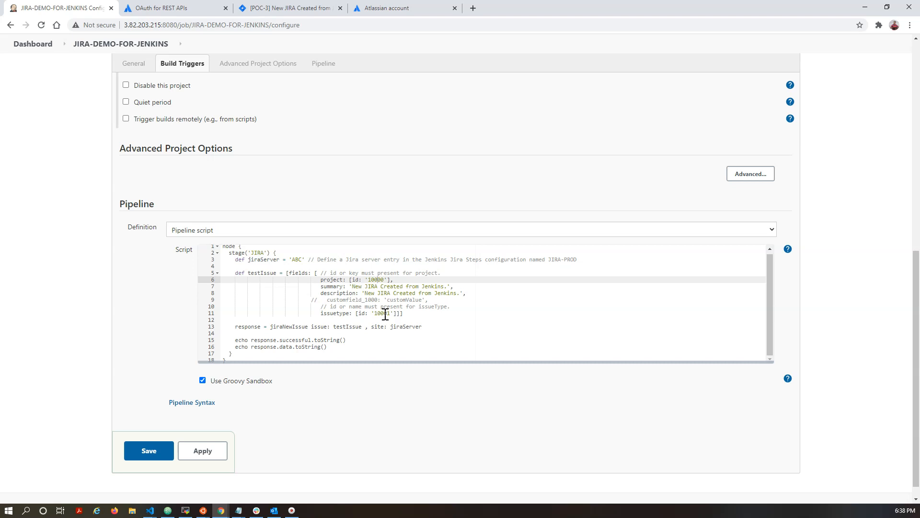
Step: Examine the script's response line, covering the jiraNewIssue command with its issue and site arguments
drag(235, 326, 319, 331)
click(290, 327)
double_click(348, 327)
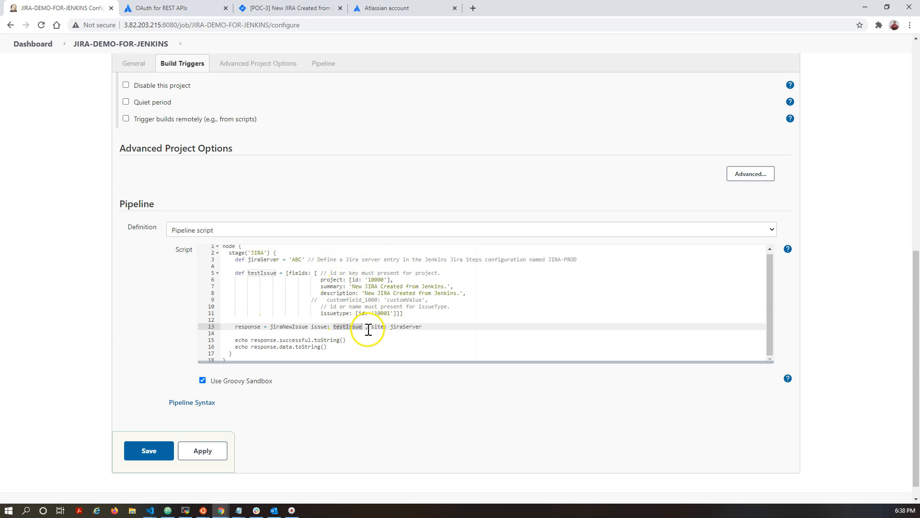
click(412, 328)
Step: Apply the pipeline configuration, return to the JIRA-DEMO-FOR-JENKINS project page and start a build
click(191, 450)
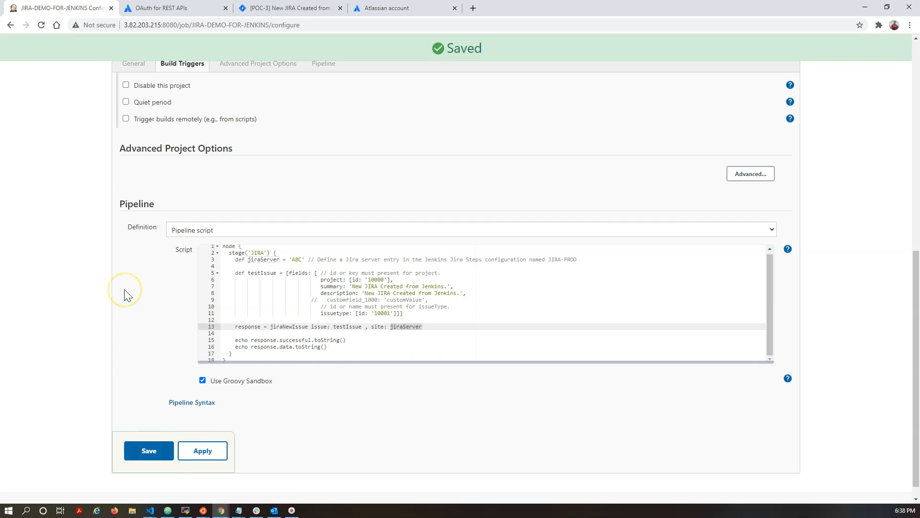
click(142, 47)
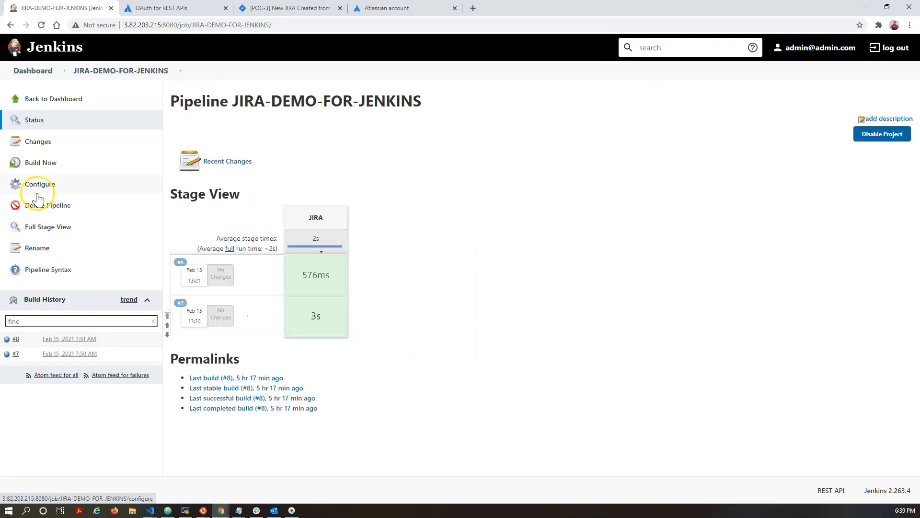
click(50, 169)
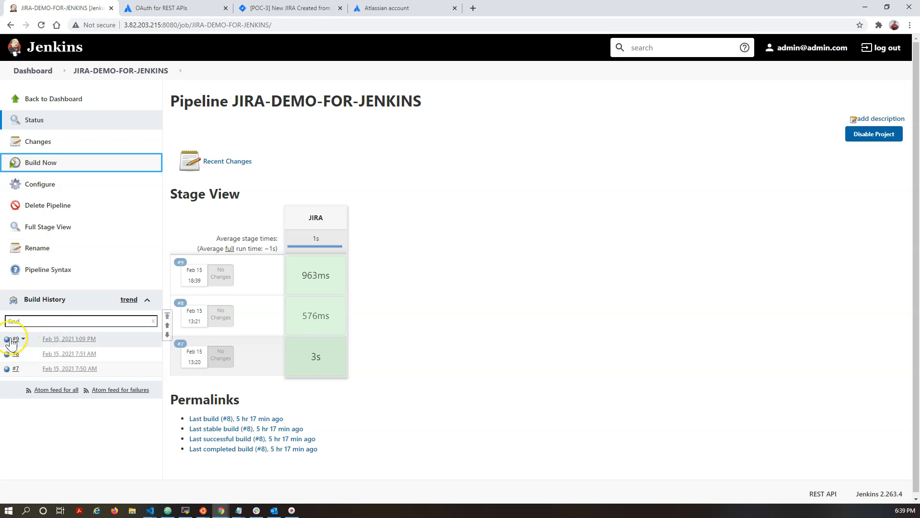
Step: Open the new build's console output and check the response code and the created issue's key
click(6, 339)
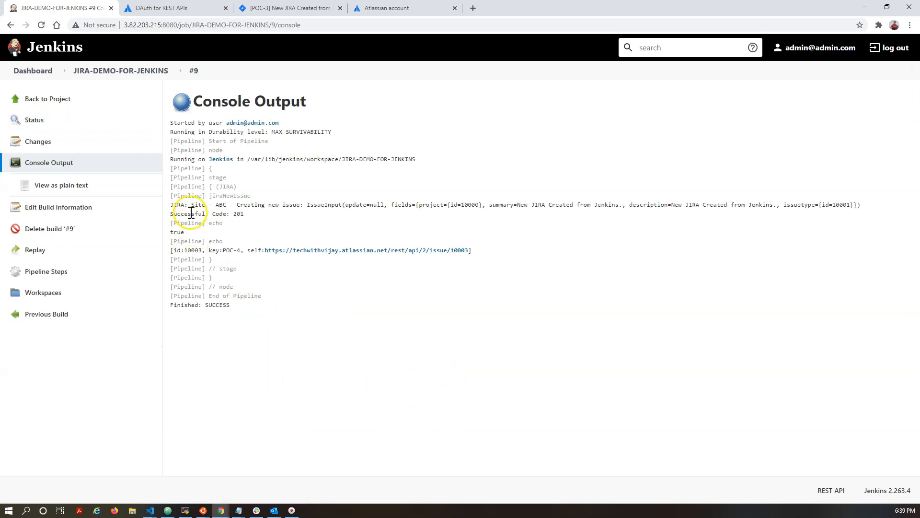
drag(192, 213, 238, 211)
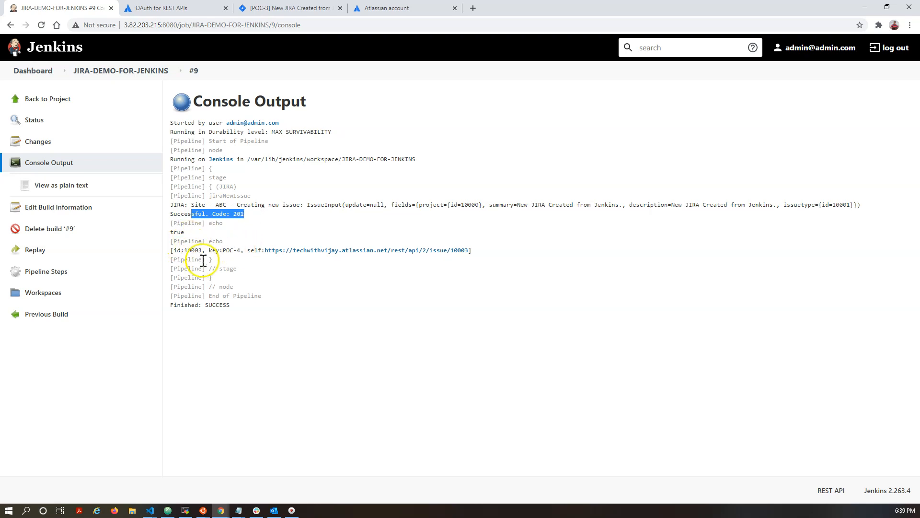
triple_click(203, 249)
click(227, 250)
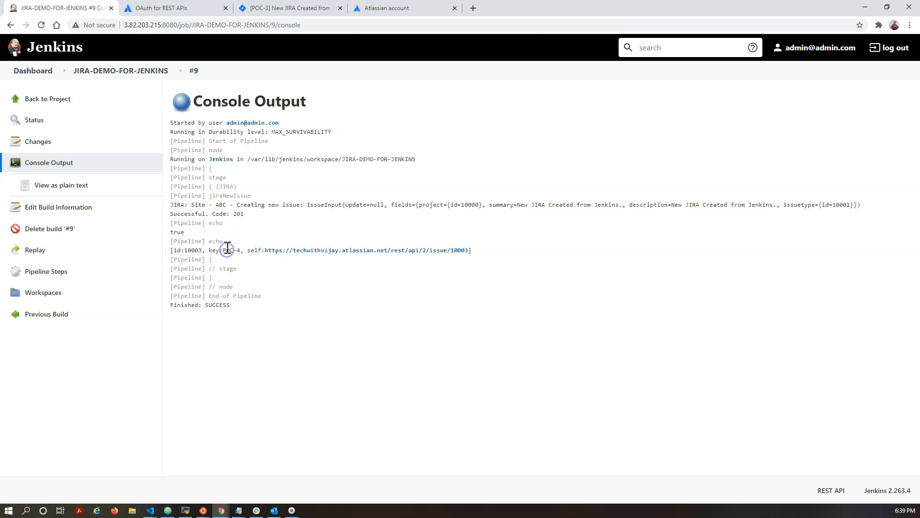
Step: Go back to the POC project's issue list in Jira, reload it and open issue POC-4
click(310, 8)
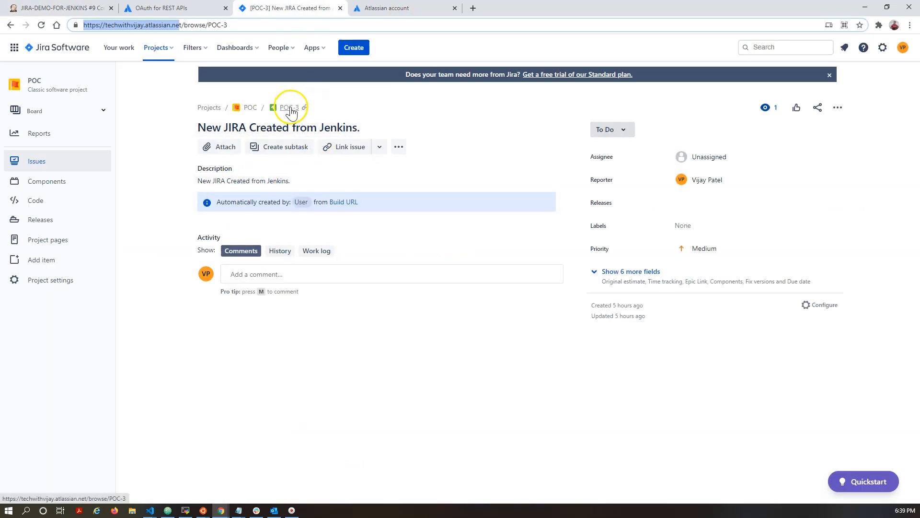
click(12, 26)
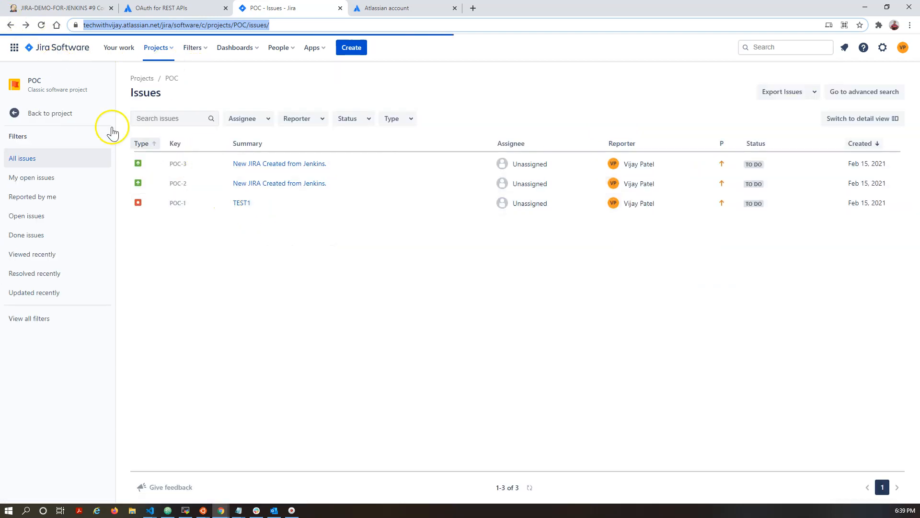
click(42, 25)
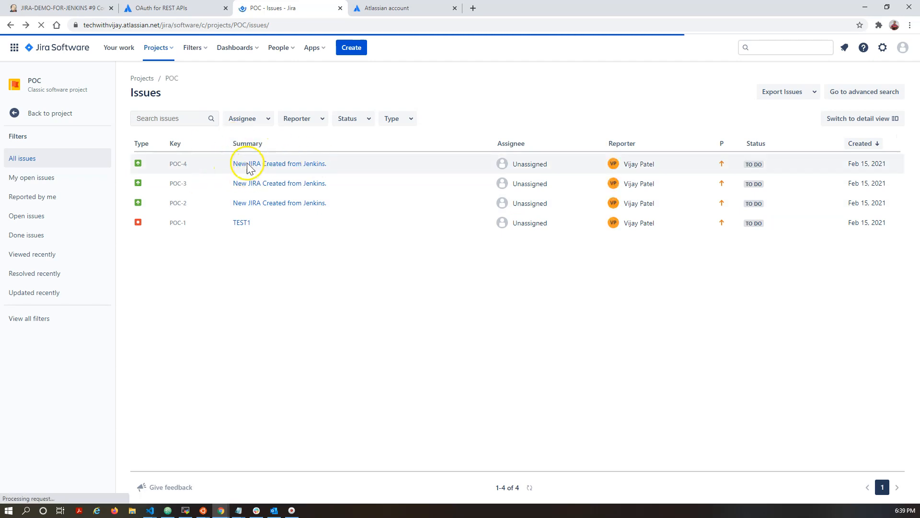
click(258, 164)
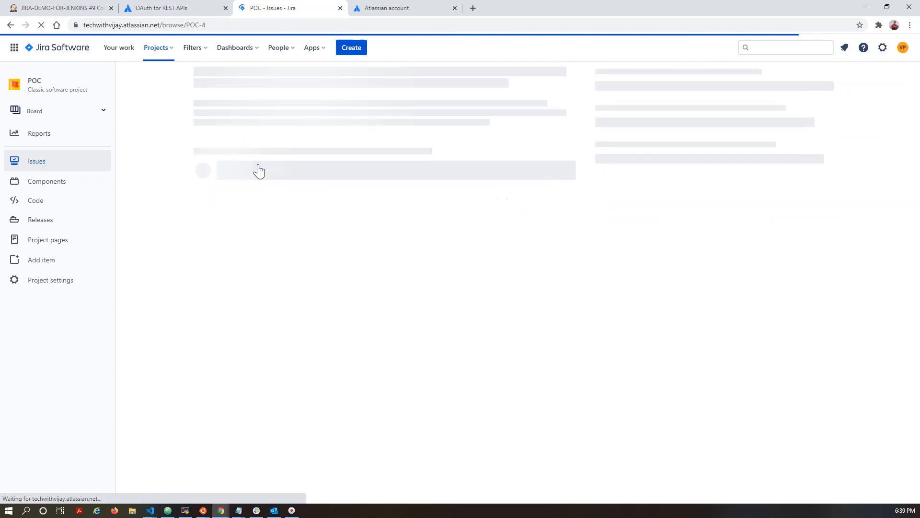
Step: Return to the JIRA-DEMO-FOR-JENKINS project in Jenkins and start another build
click(90, 7)
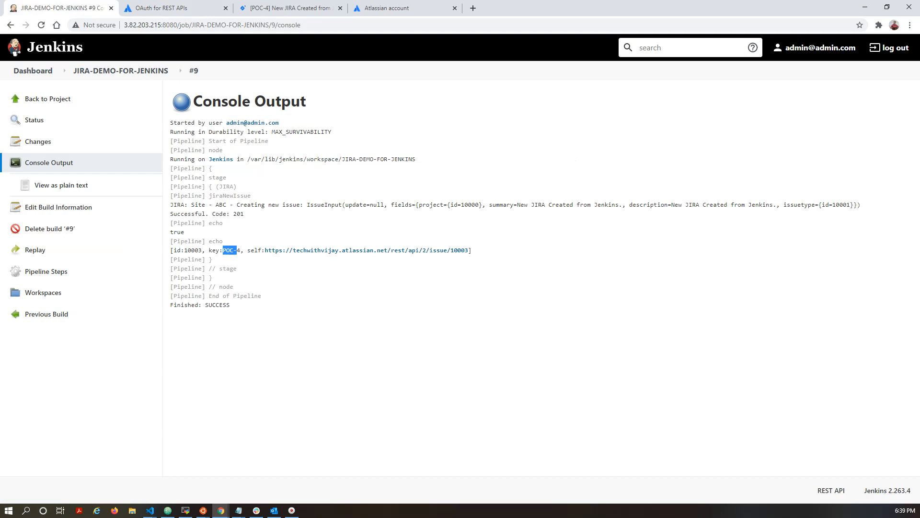
click(67, 100)
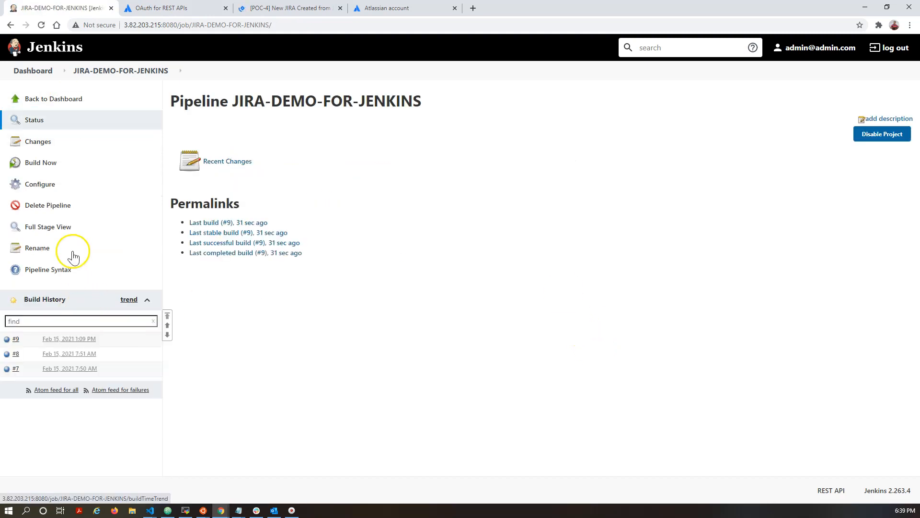
click(47, 164)
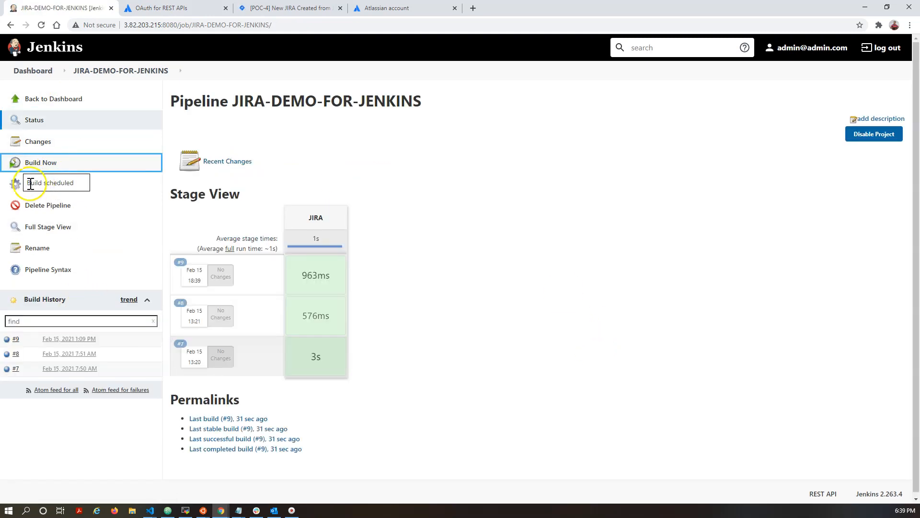
Step: Prefix the issue's summary and description texts in the pipeline script with ## and save the configuration
click(33, 184)
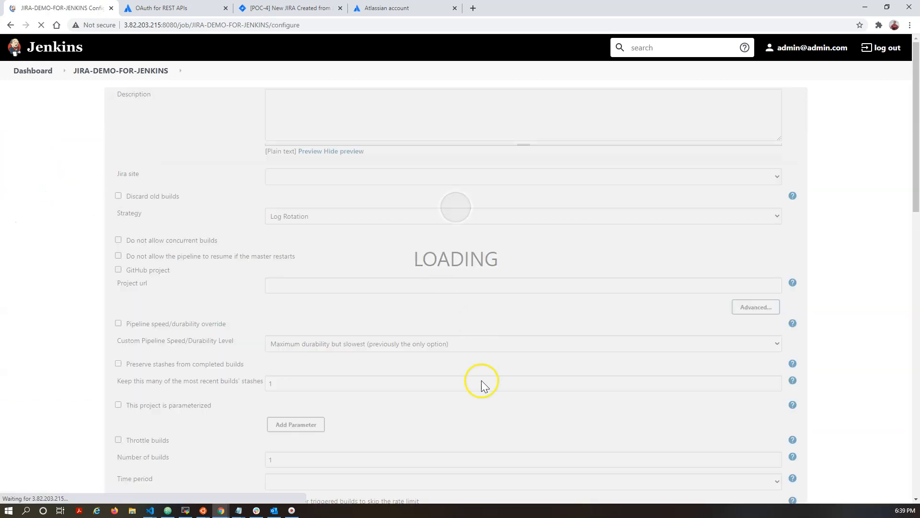
scroll(445, 370, down, 9)
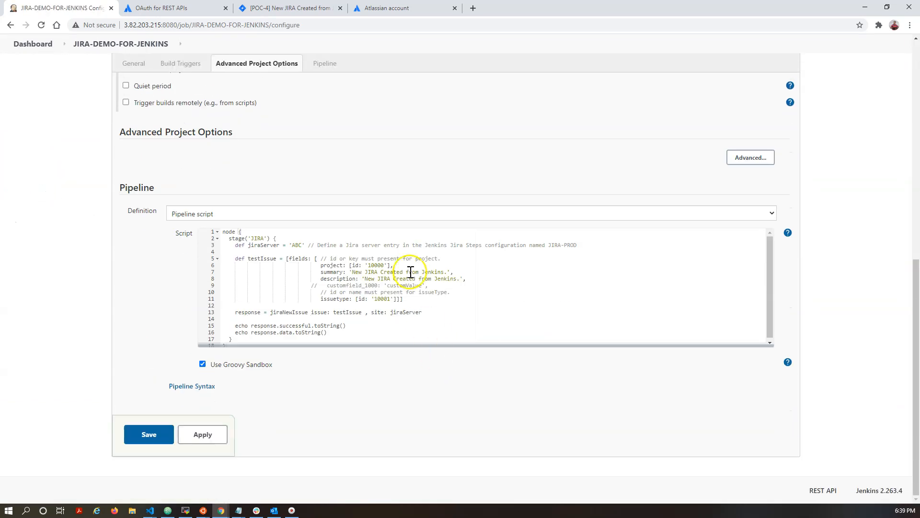
click(365, 278)
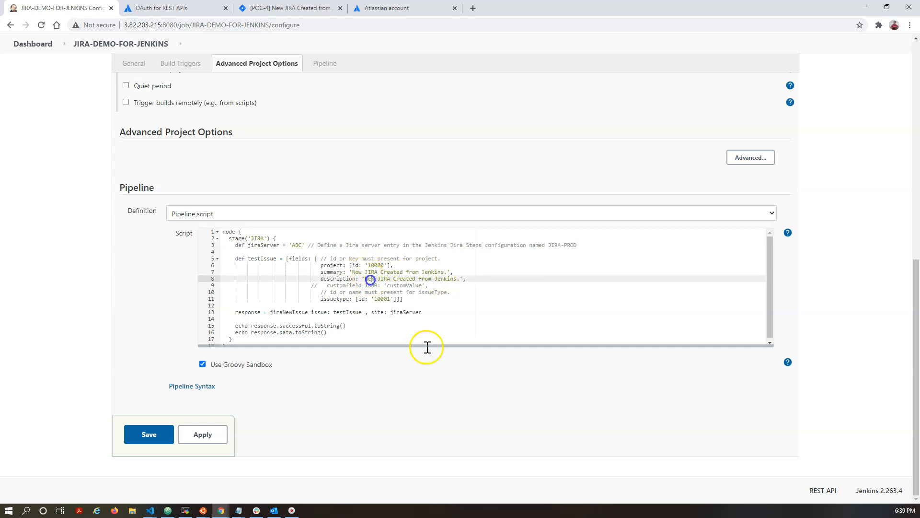
text(##)
key(Up)
text(##)
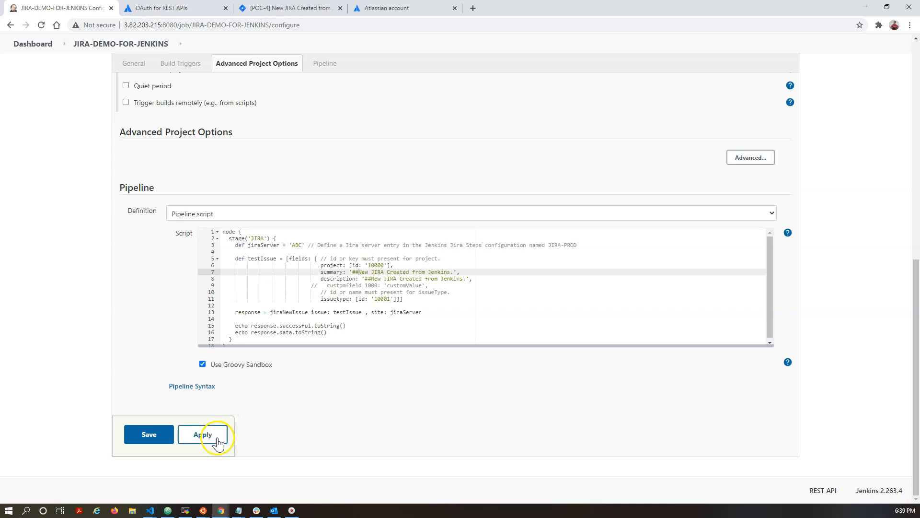
click(203, 434)
click(149, 435)
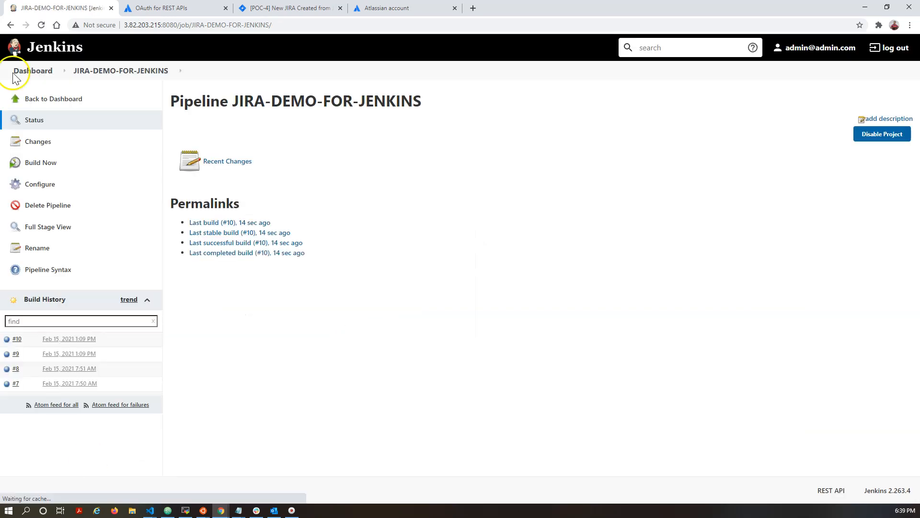
Step: Start a new build of the pipeline and open the resulting issue POC-6 from the POC project's issue list in Jira
click(36, 163)
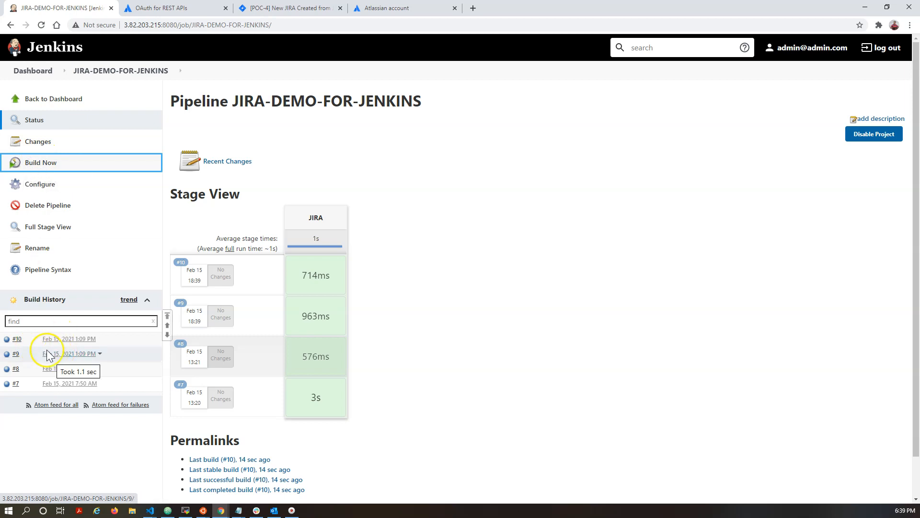
click(277, 7)
click(40, 26)
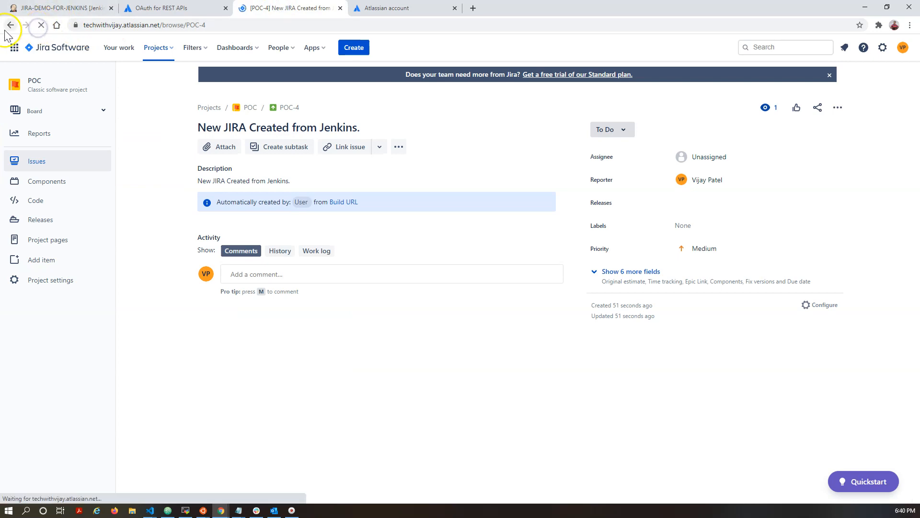
click(10, 25)
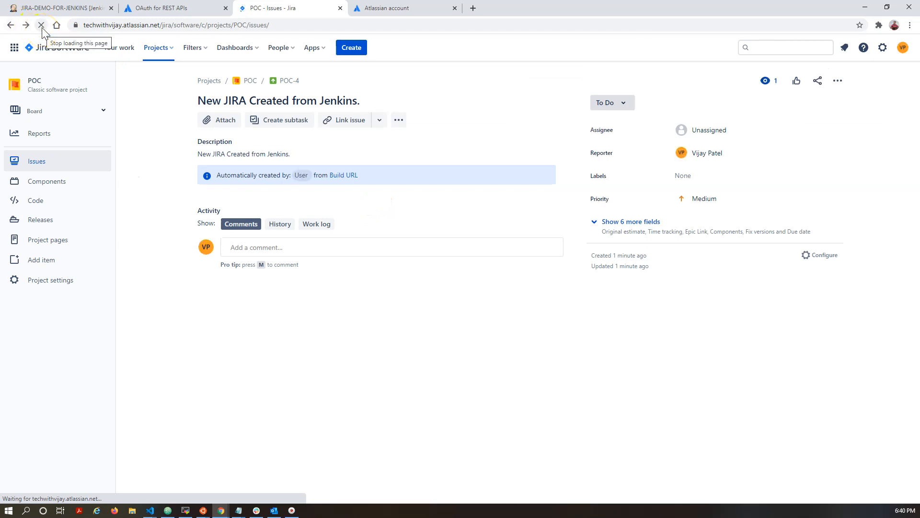
click(42, 28)
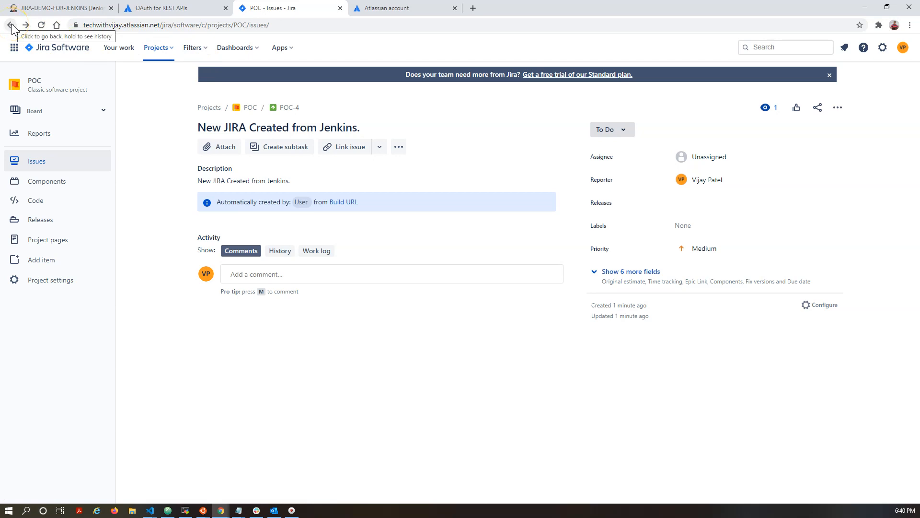
click(11, 26)
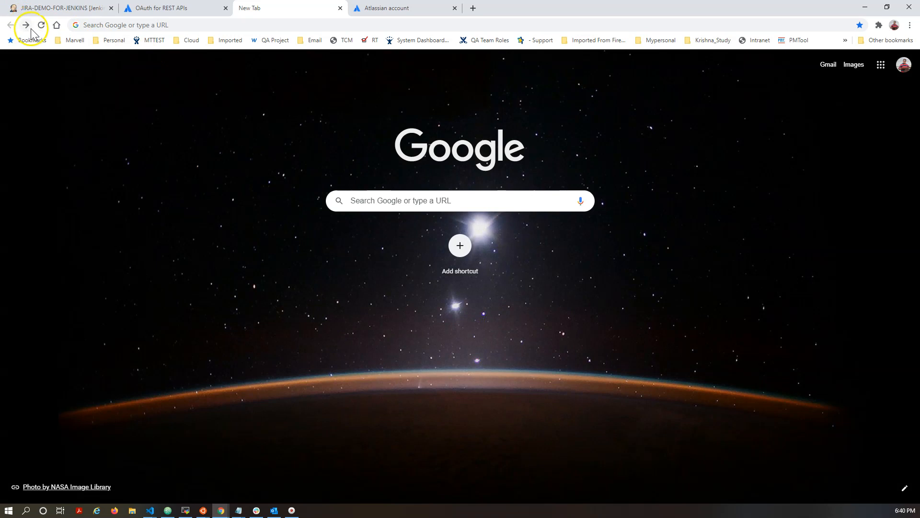
click(26, 26)
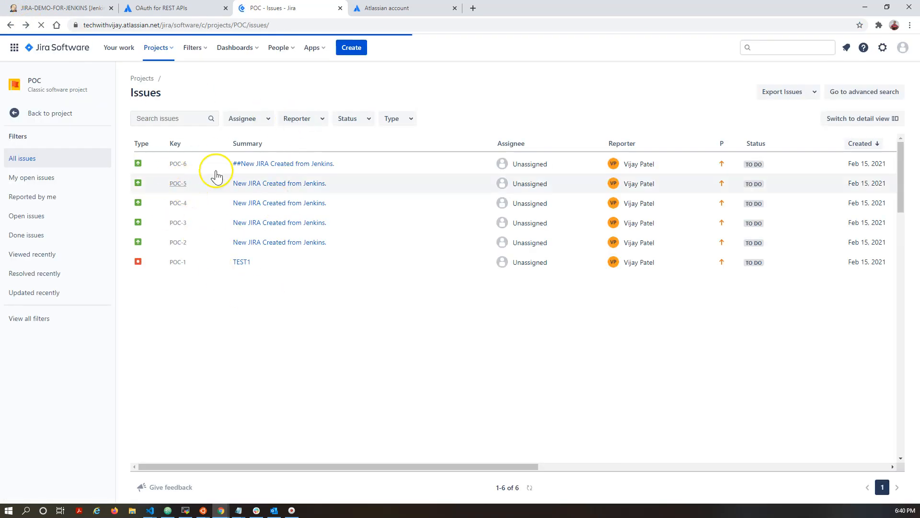
click(176, 165)
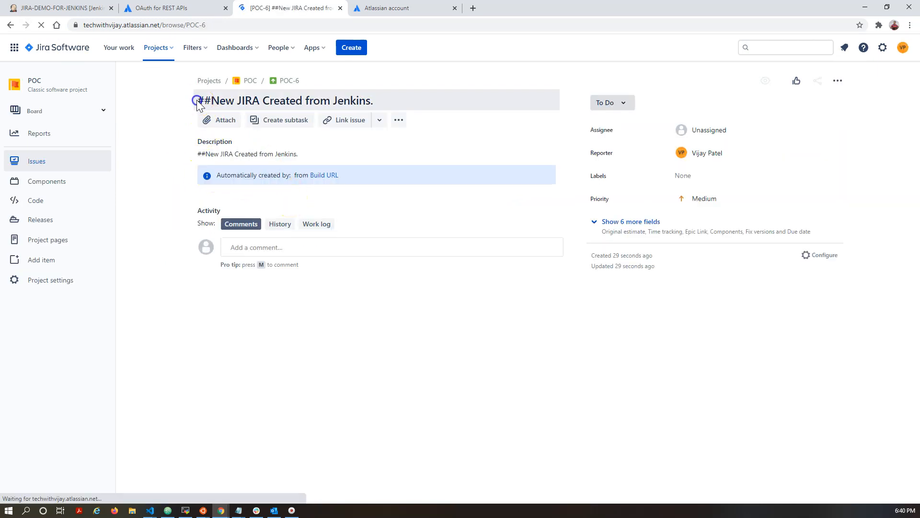
drag(209, 101, 216, 118)
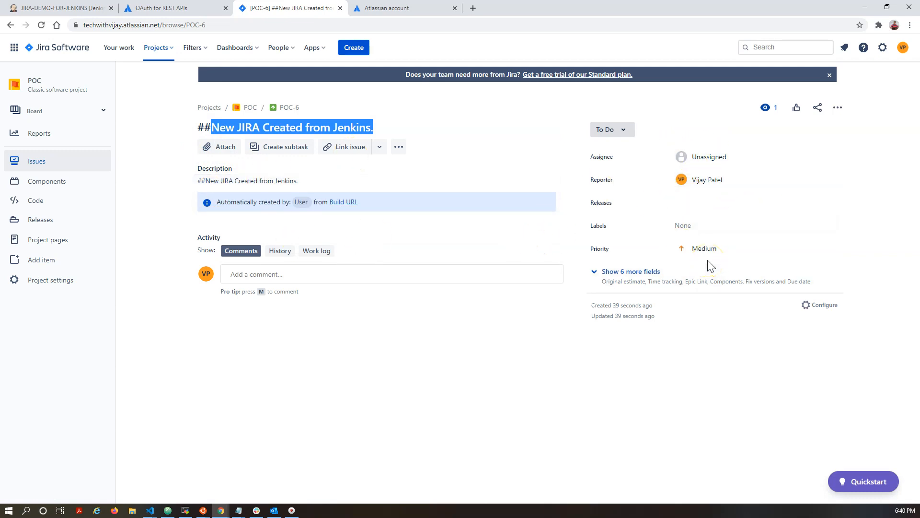
Step: Return to Jenkins and bring up the Notepad notes to review the plugin installation and JIRA Steps configuration lines
click(62, 7)
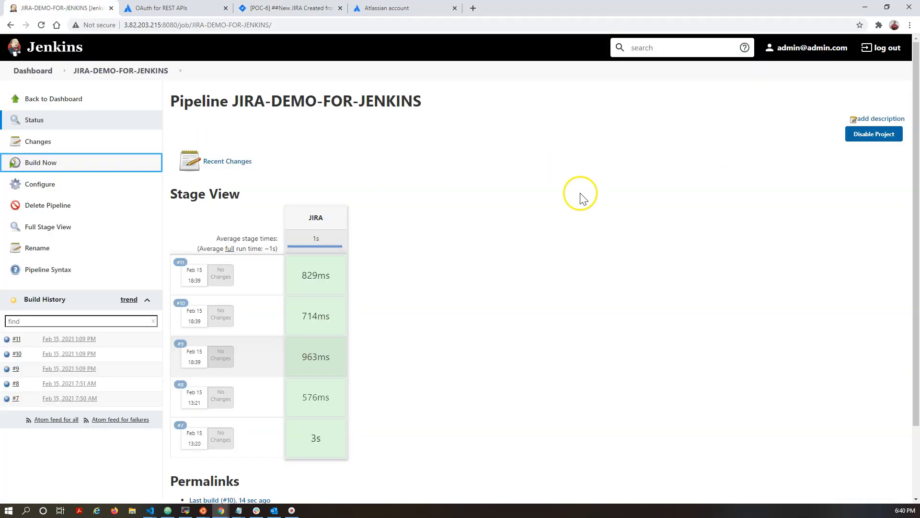
mouse_move(238, 510)
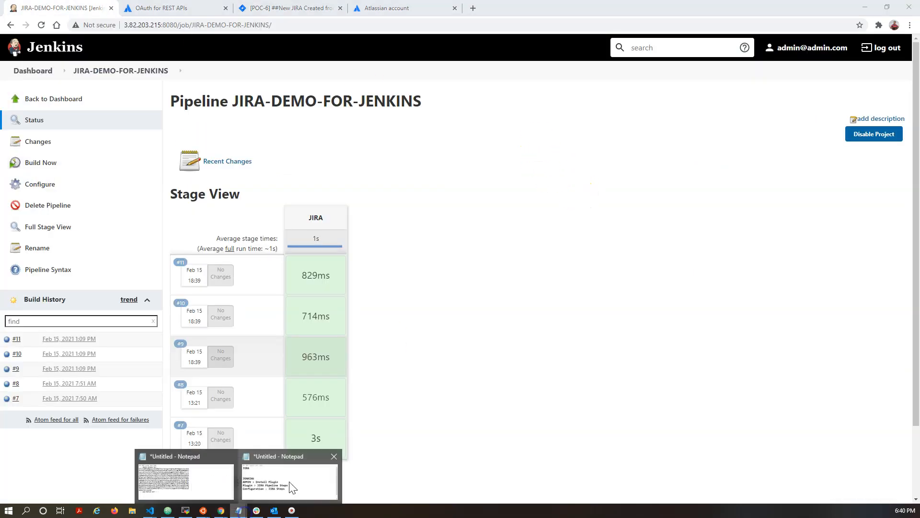
click(293, 476)
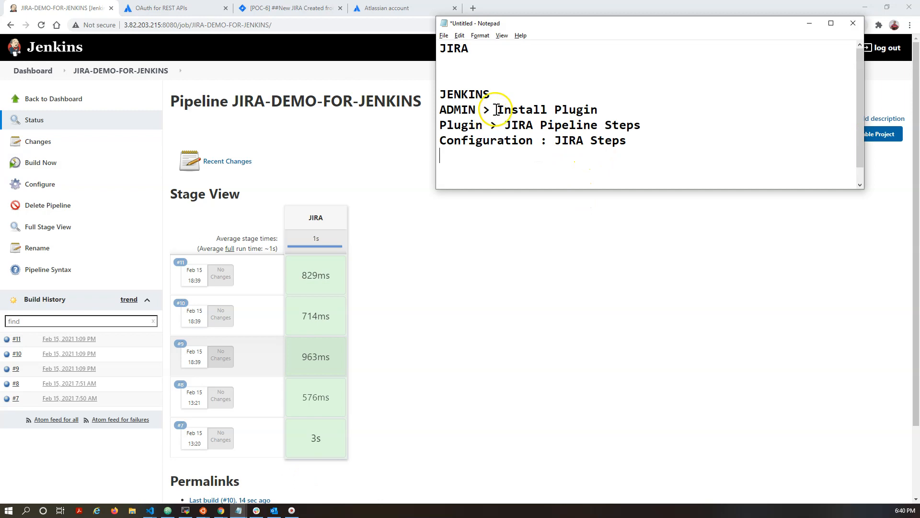
drag(497, 109, 613, 124)
drag(485, 139, 637, 126)
click(564, 142)
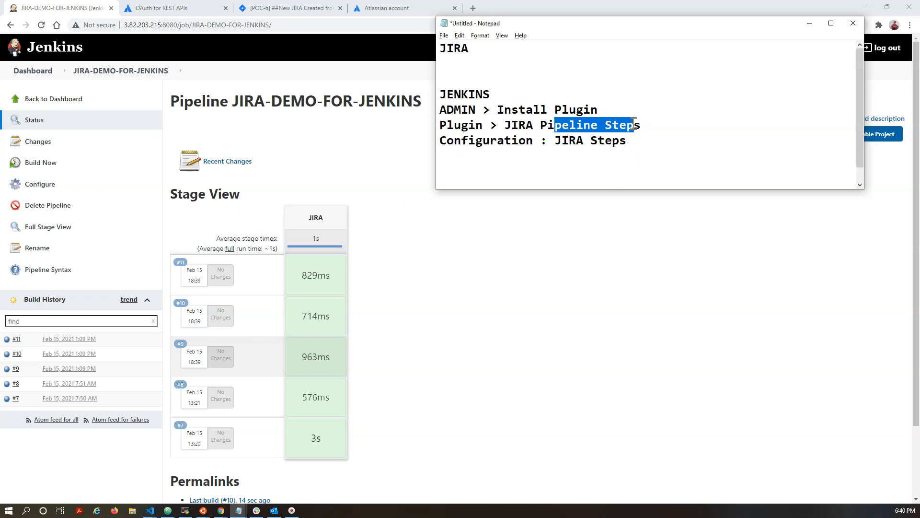
Step: Extend the JIRA heading in the notes with "> Oauth" and add a new line below it
click(495, 49)
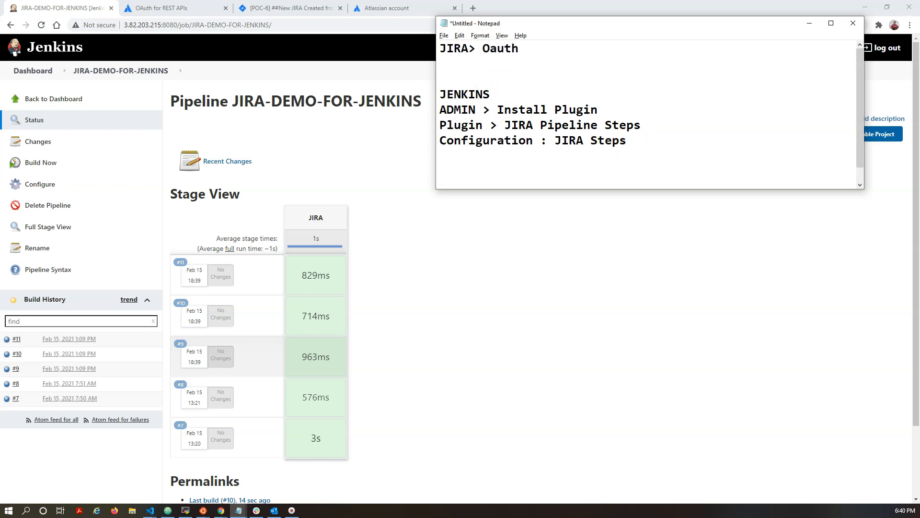
text(> Oauth)
key(Return)
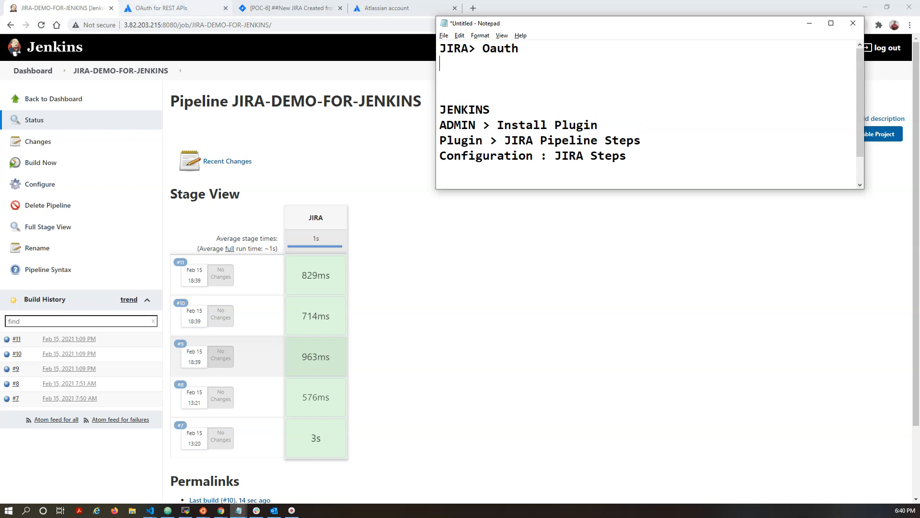
Step: Copy the web address of the OAuth for REST APIs page and paste it below the JIRA heading in the Notepad notes
click(178, 9)
click(283, 26)
key(ctrl+c)
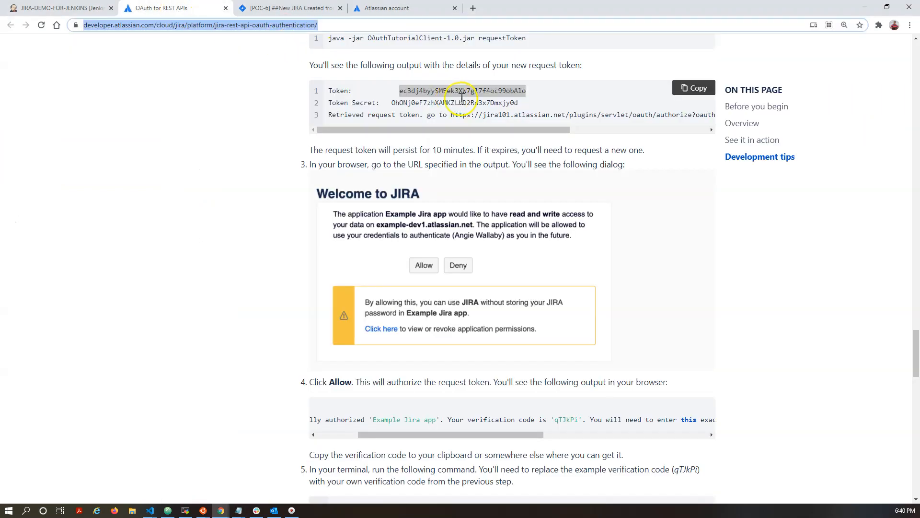
key(alt+Tab)
key(ctrl+v)
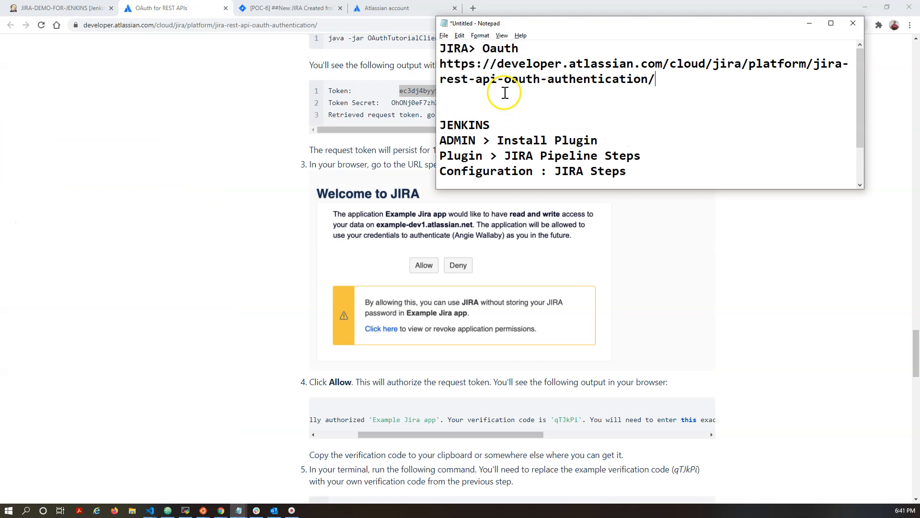
key(Return)
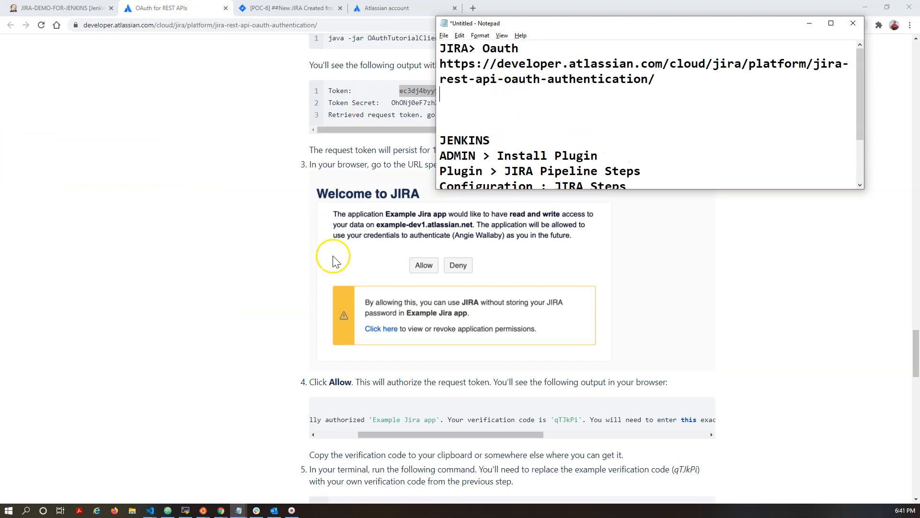
Step: Move the notes aside, minimize them and examine the OAuth guide's steps for the sample app, key pair, application link and OAuth dance
scroll(329, 257, up, 3)
drag(598, 29, 211, 343)
scroll(361, 248, up, 8)
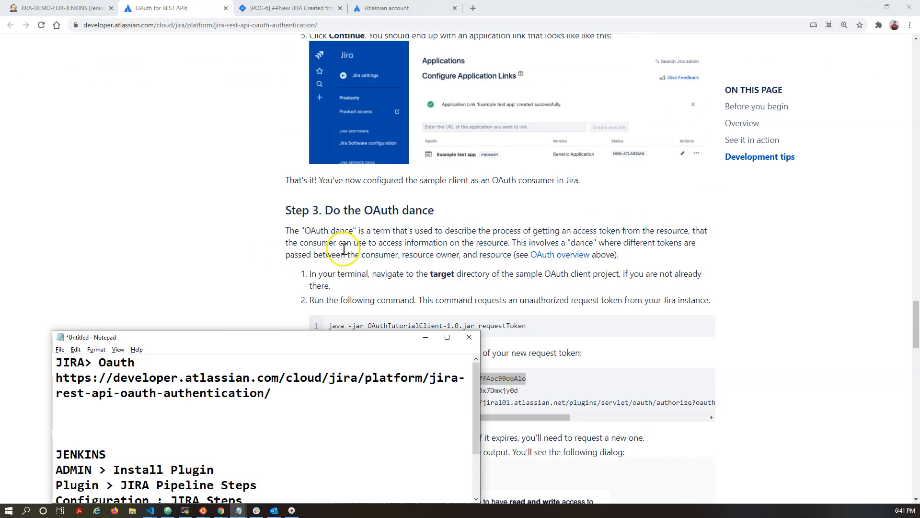
scroll(362, 248, up, 10)
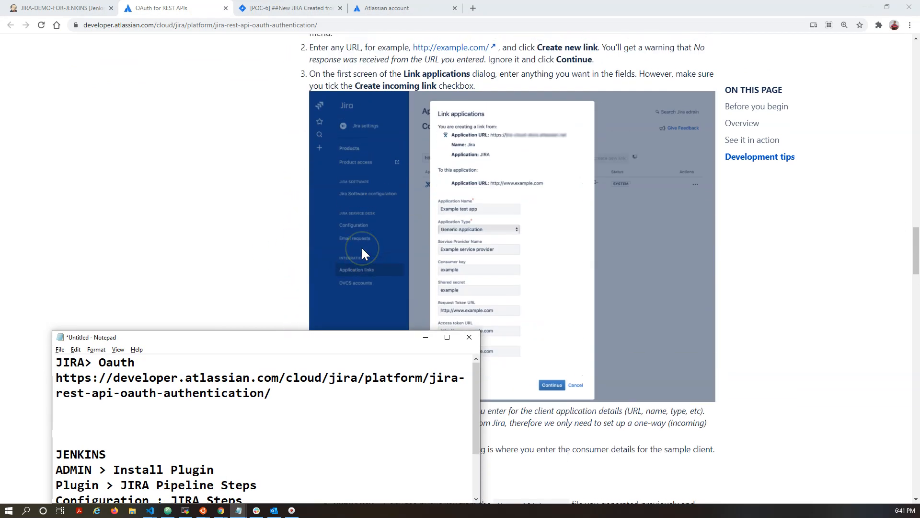
scroll(526, 216, up, 7)
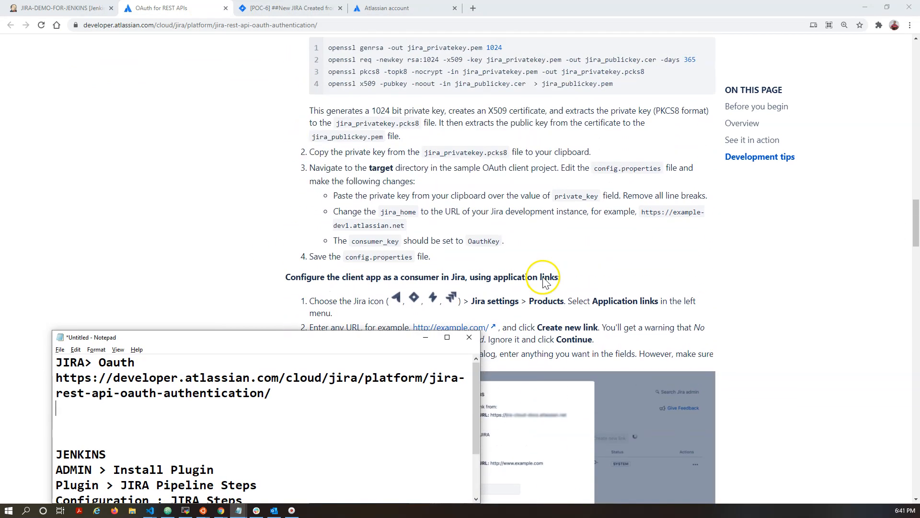
scroll(561, 272, up, 6)
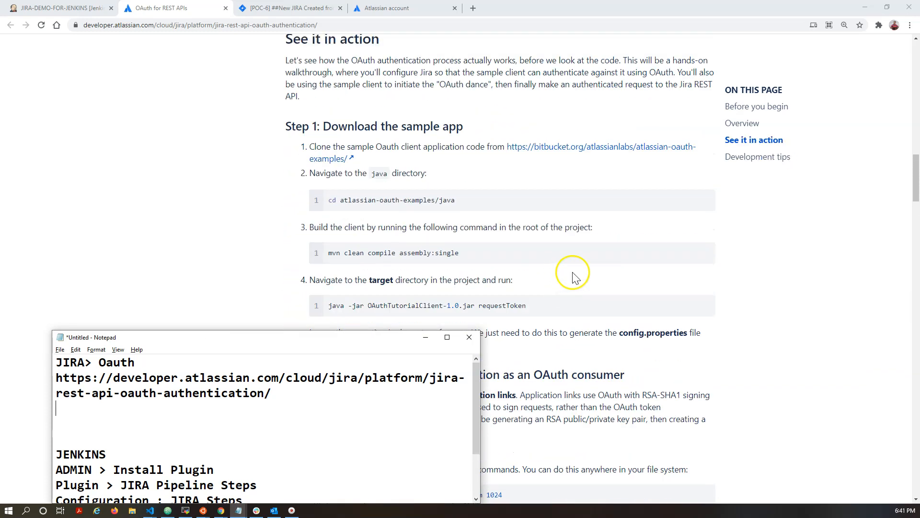
click(425, 337)
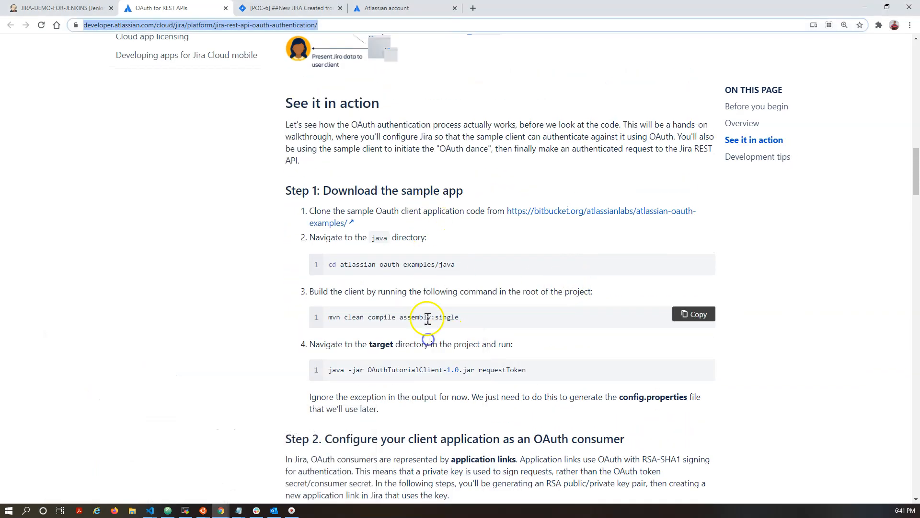
scroll(434, 343, down, 3)
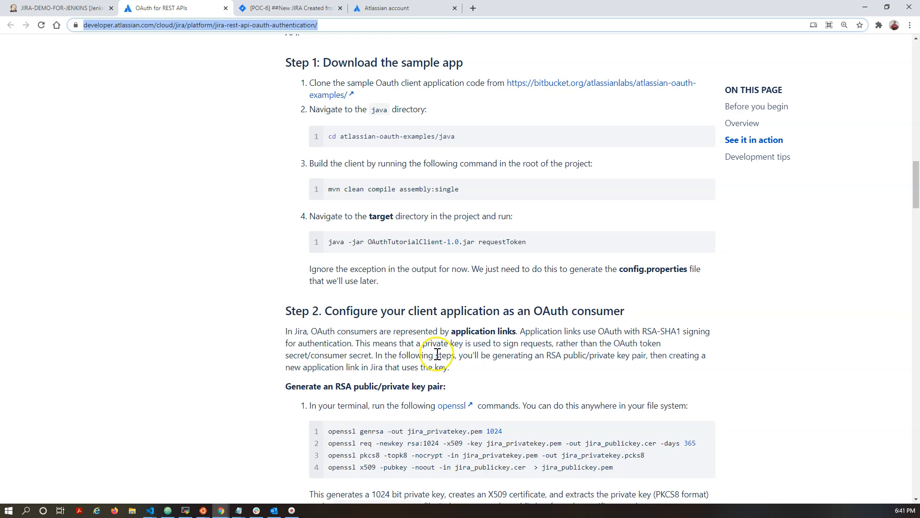